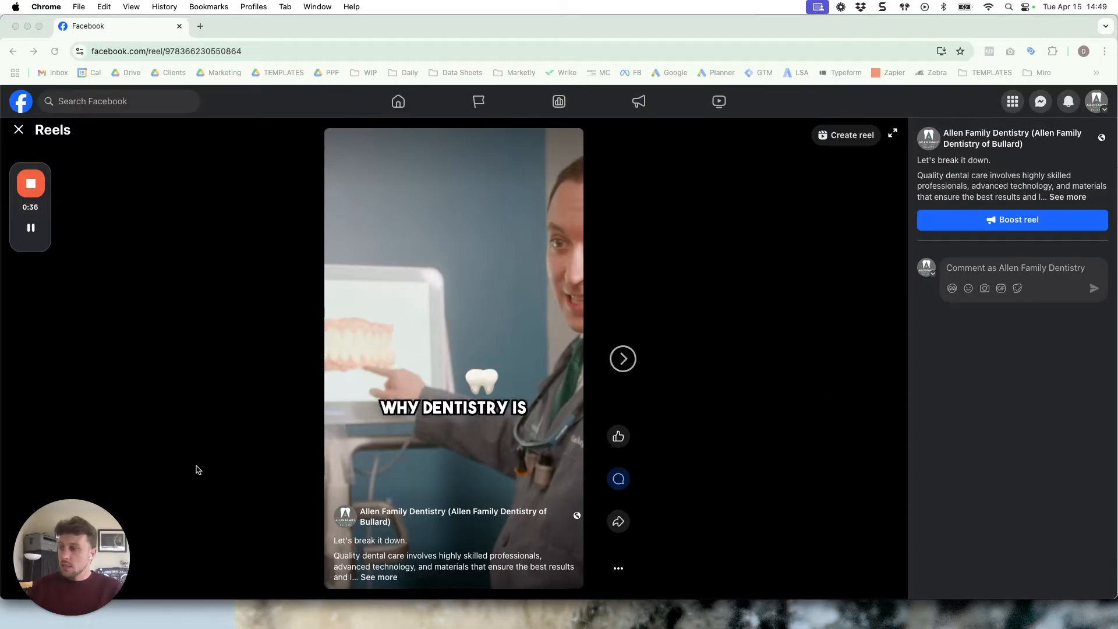
Start boosting the dental care reel and set the ad goal to Get more video views
{"action": "left_click_drag", "start_coordinate": [93, 538], "coordinate": [94, 500]}
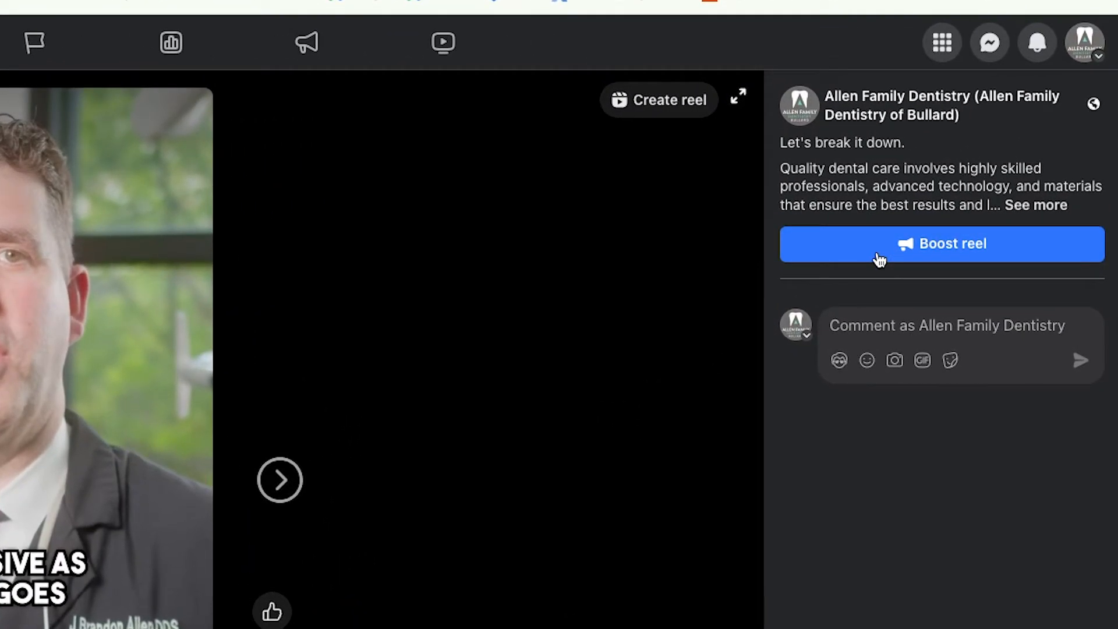
{"action": "left_click", "coordinate": [906, 252]}
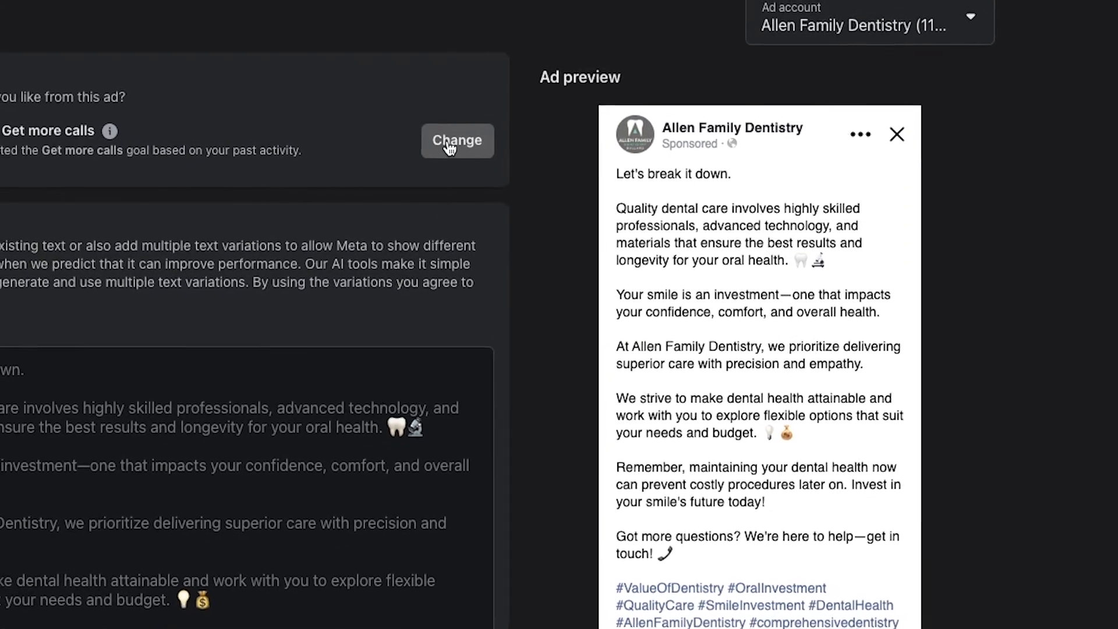
{"action": "left_click", "coordinate": [410, 144]}
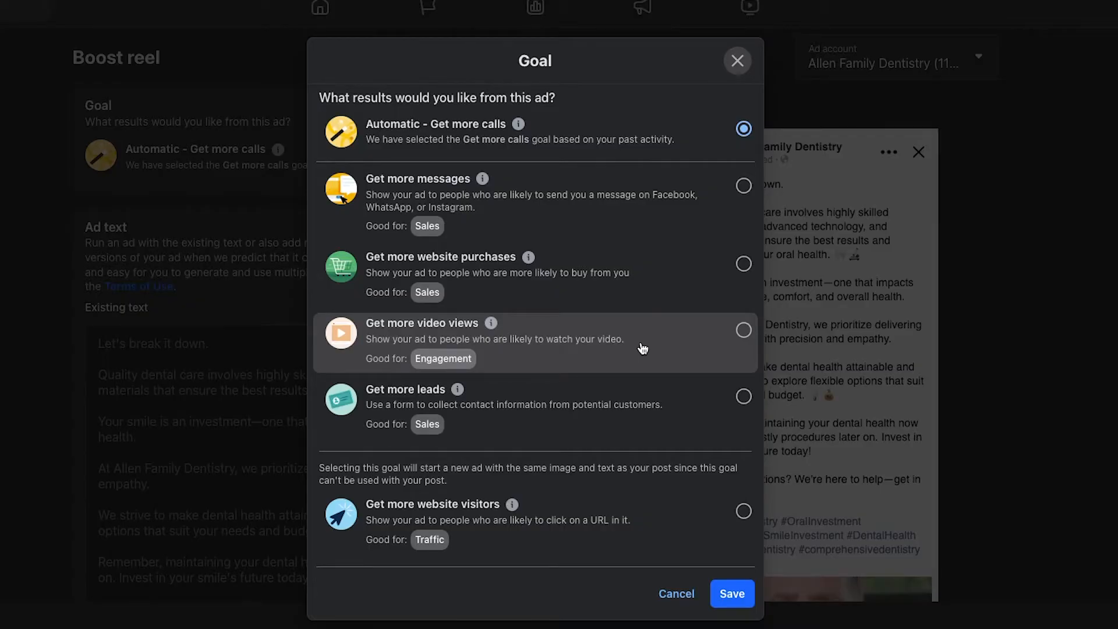
{"action": "left_click", "coordinate": [744, 330]}
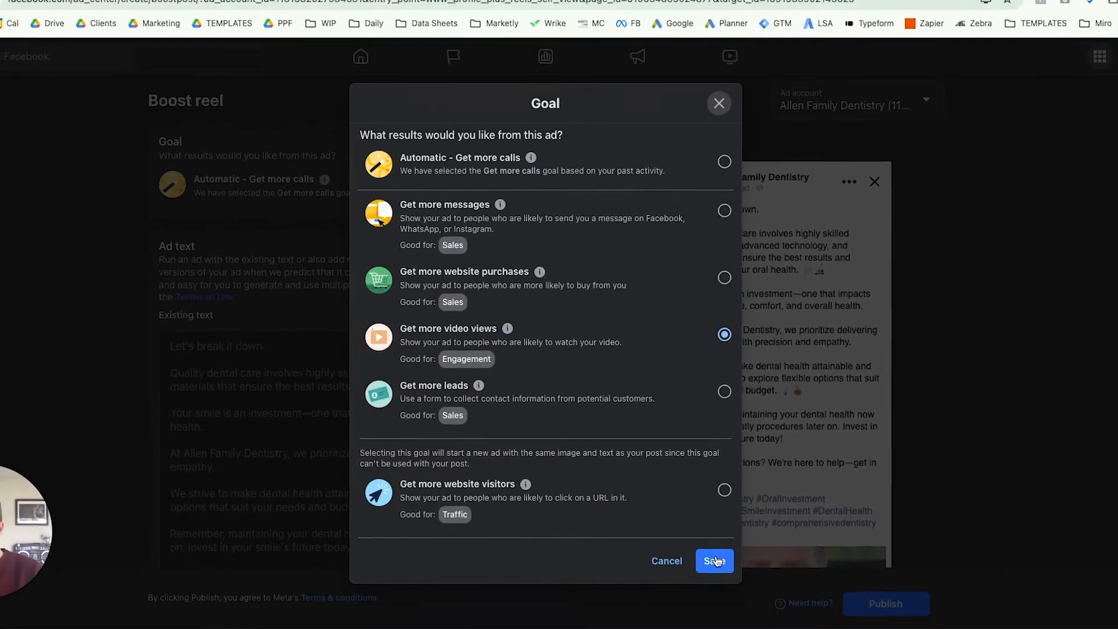
{"action": "left_click", "coordinate": [731, 586]}
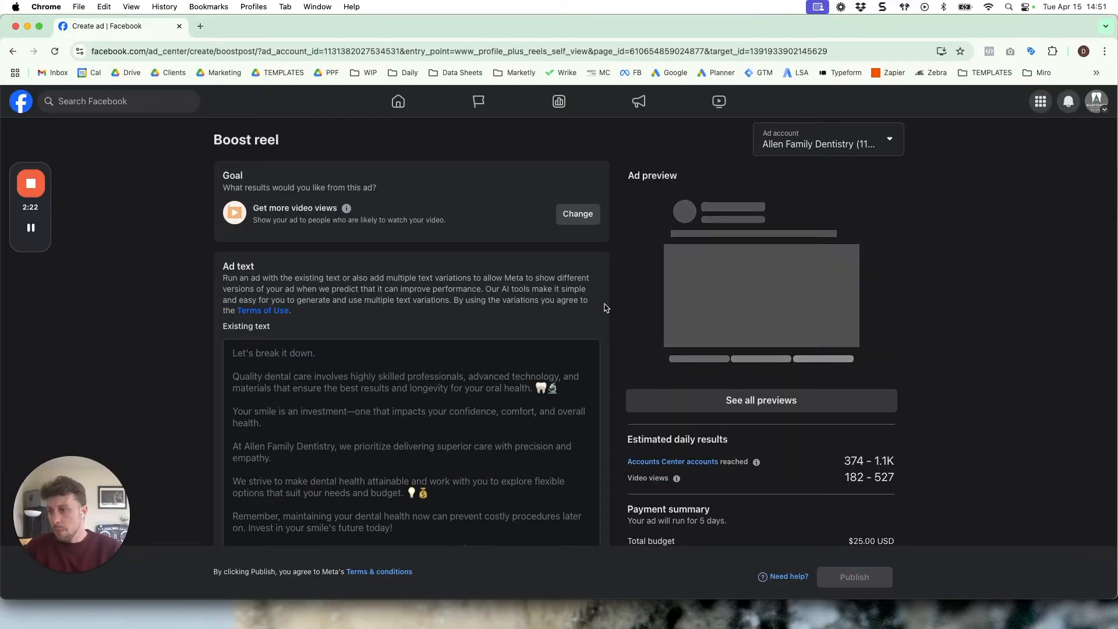
Review the existing ad text and preview, and check the available ad accounts without switching account
{"action": "scroll", "coordinate": [437, 289], "scroll_direction": "down", "scroll_amount": 2}
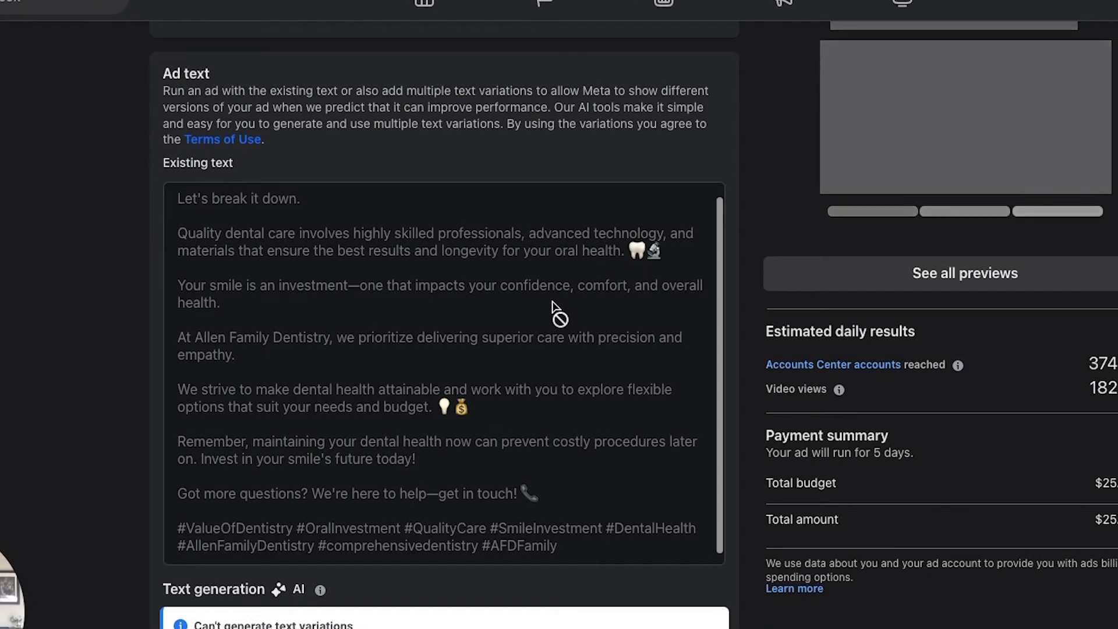
{"action": "scroll", "coordinate": [751, 346], "scroll_direction": "down", "scroll_amount": 1}
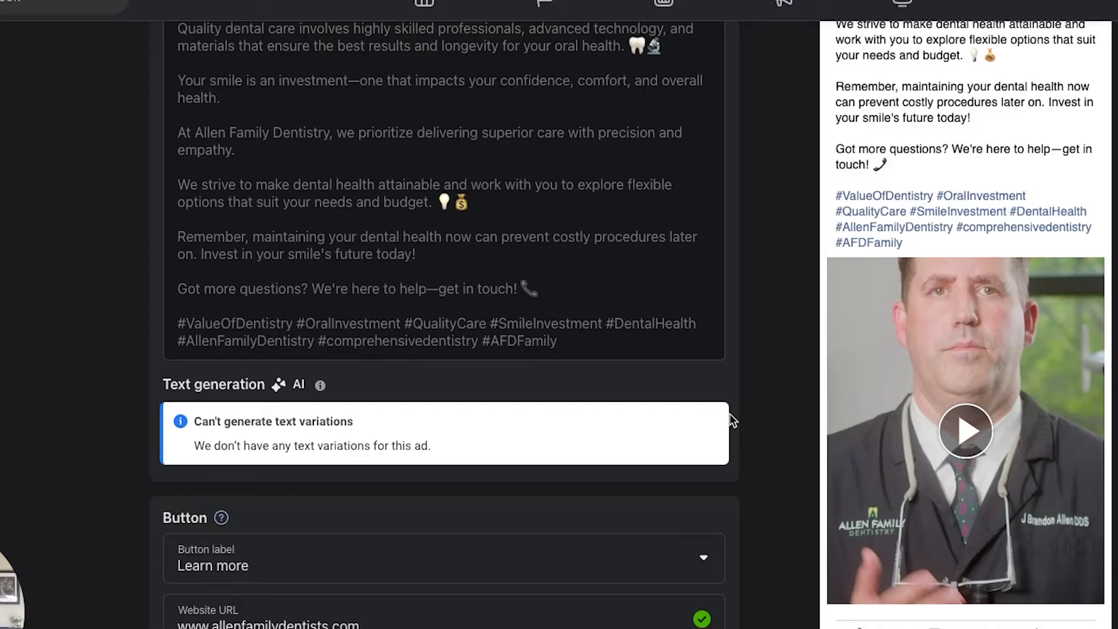
{"action": "scroll", "coordinate": [729, 414], "scroll_direction": "up", "scroll_amount": 6}
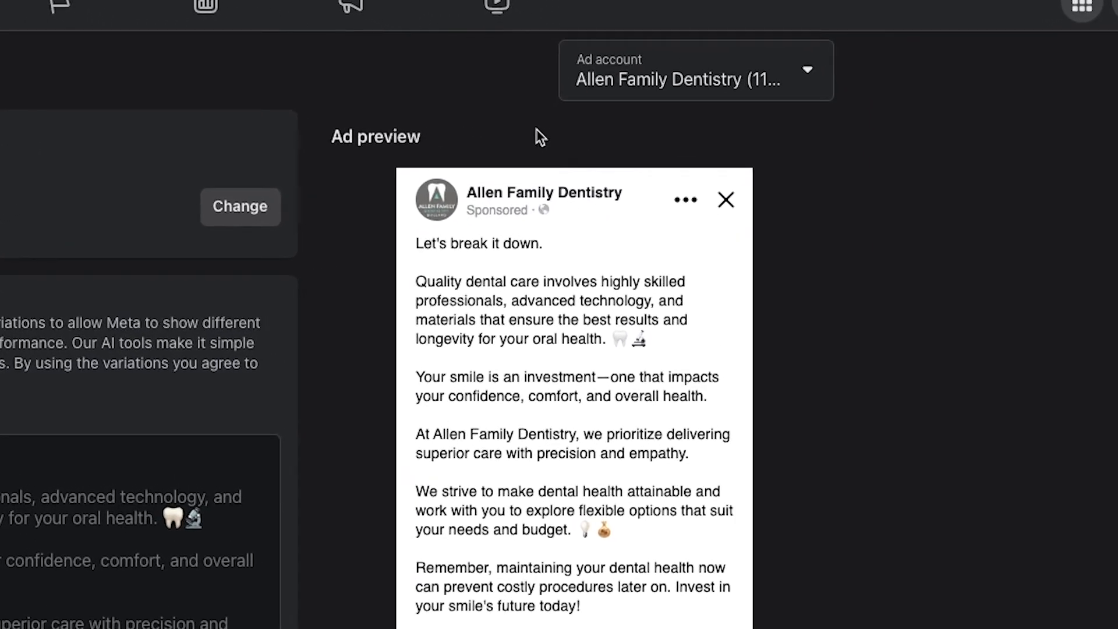
{"action": "left_click", "coordinate": [814, 74]}
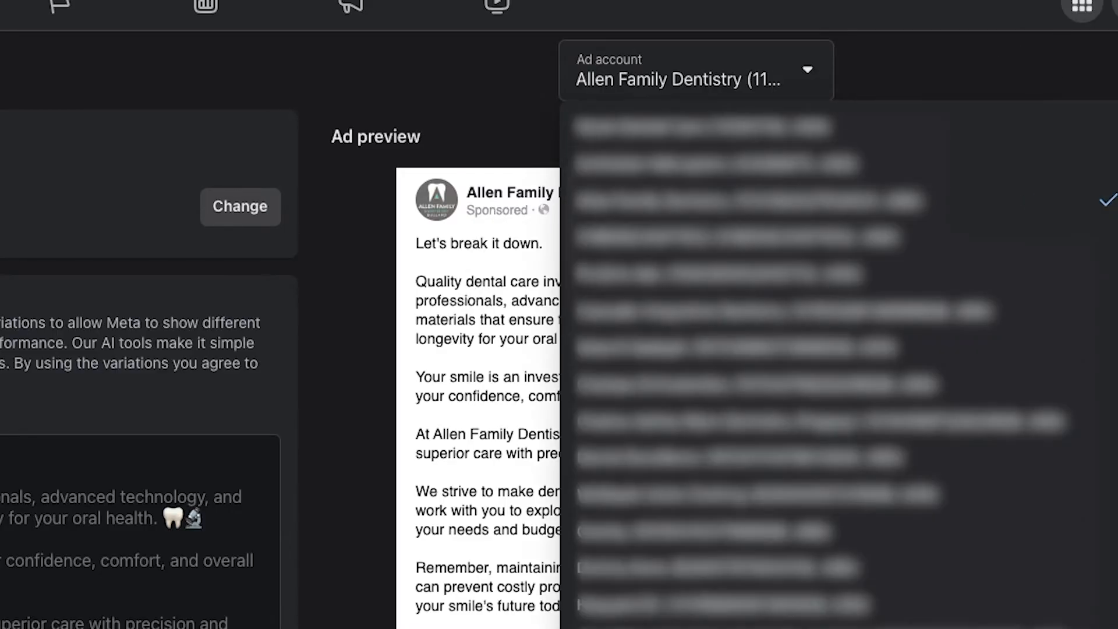
{"action": "key", "text": "Escape"}
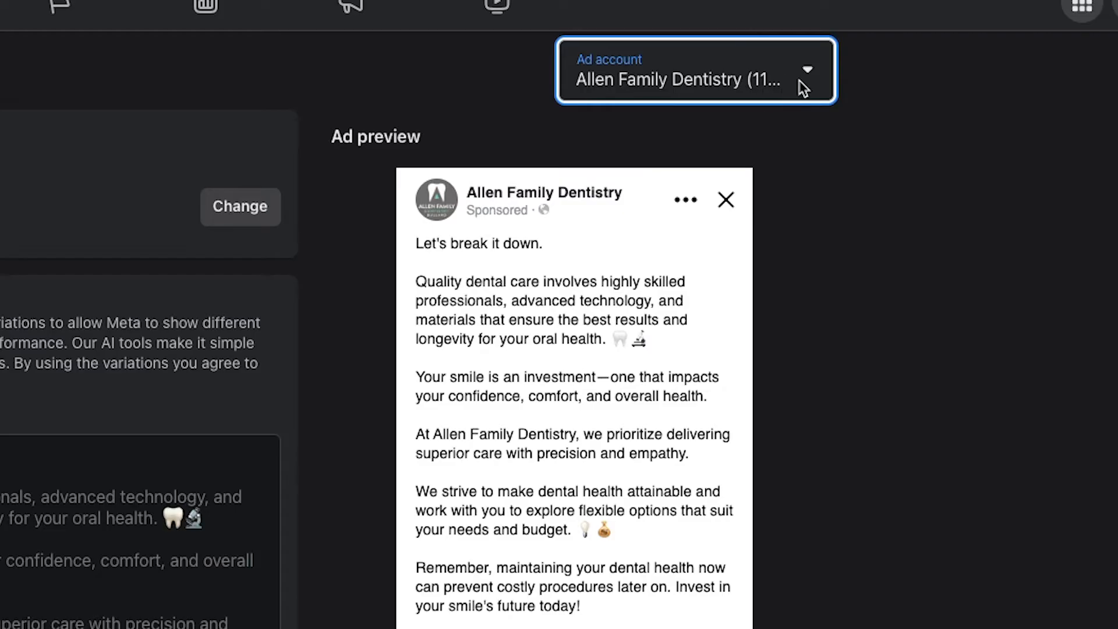
Review the ad's button label options and website URL, leaving Learn more selected
{"action": "scroll", "coordinate": [320, 278], "scroll_direction": "down", "scroll_amount": 10}
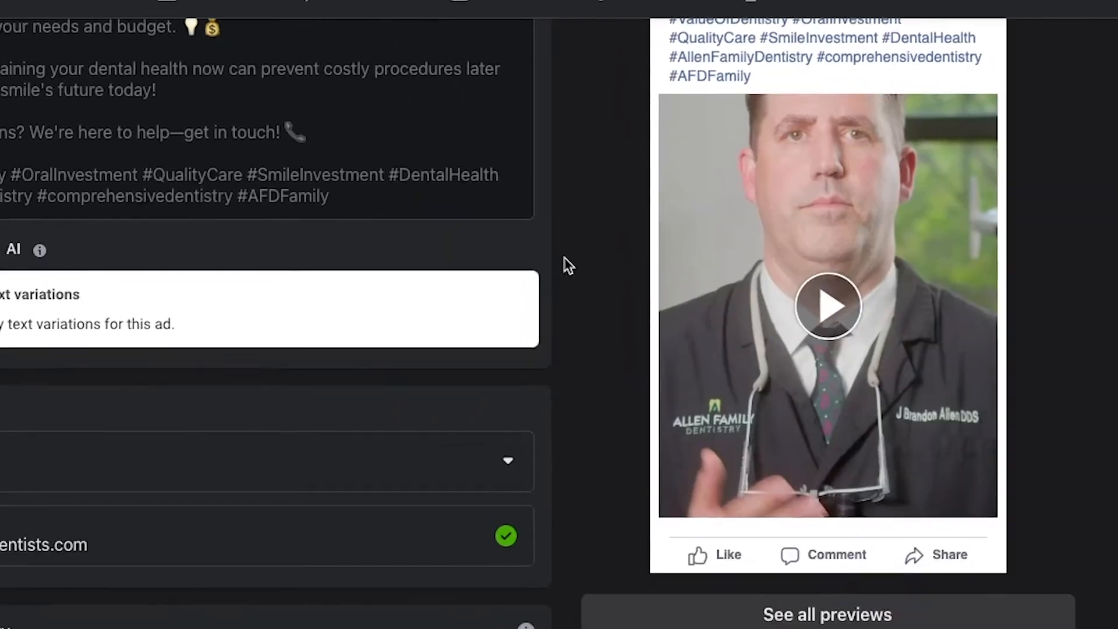
{"action": "scroll", "coordinate": [564, 257], "scroll_direction": "down", "scroll_amount": 5}
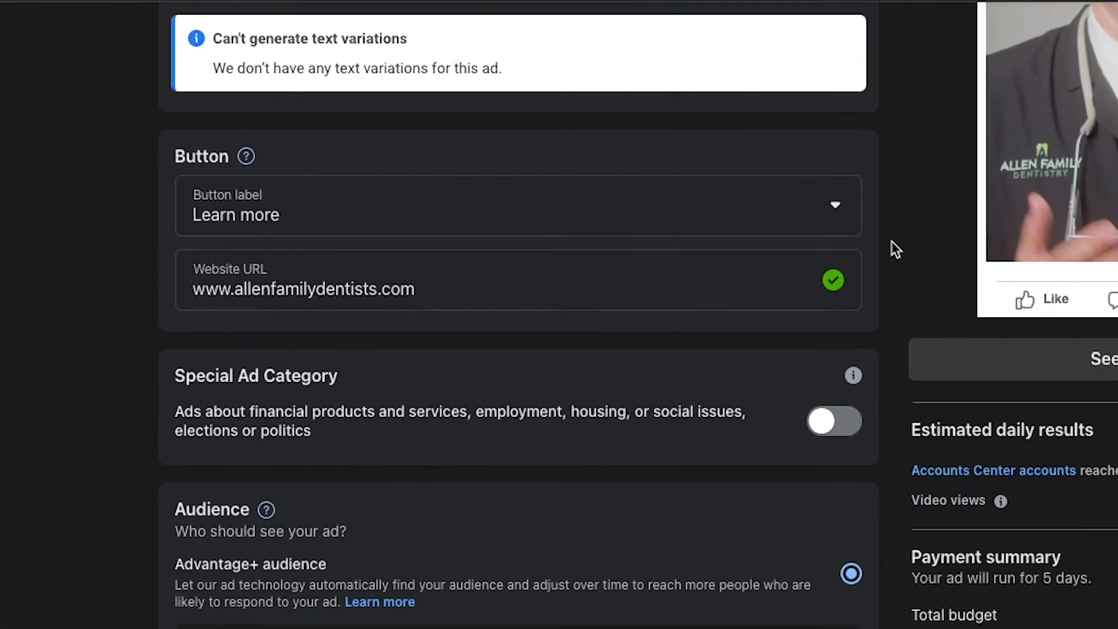
{"action": "scroll", "coordinate": [892, 241], "scroll_direction": "down", "scroll_amount": 1}
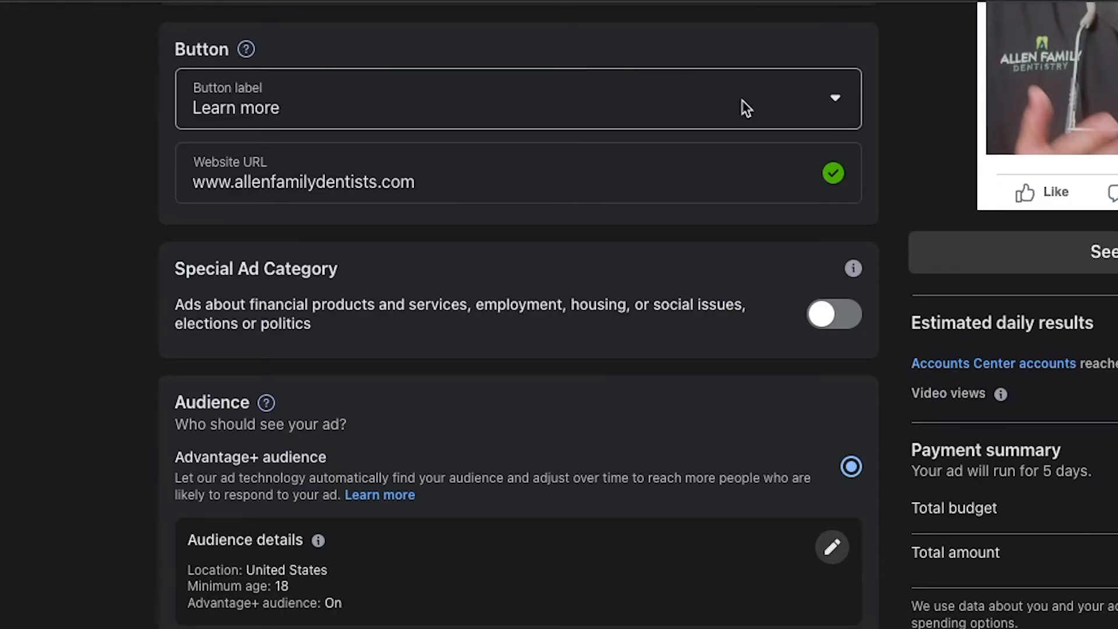
{"action": "left_click", "coordinate": [804, 95]}
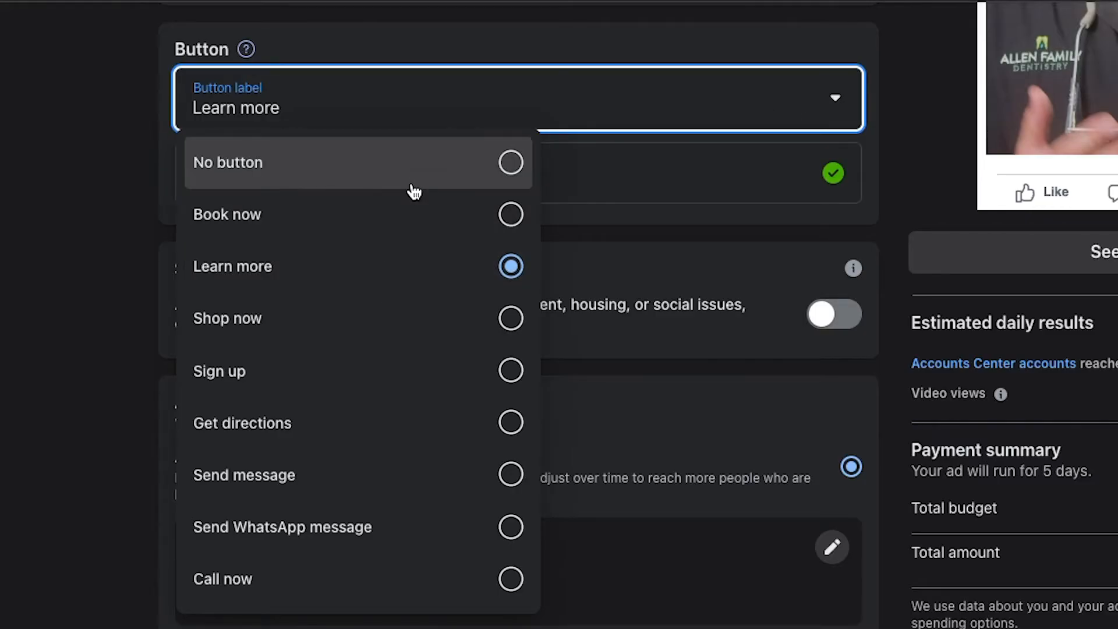
{"action": "scroll", "coordinate": [353, 427], "scroll_direction": "down", "scroll_amount": 1}
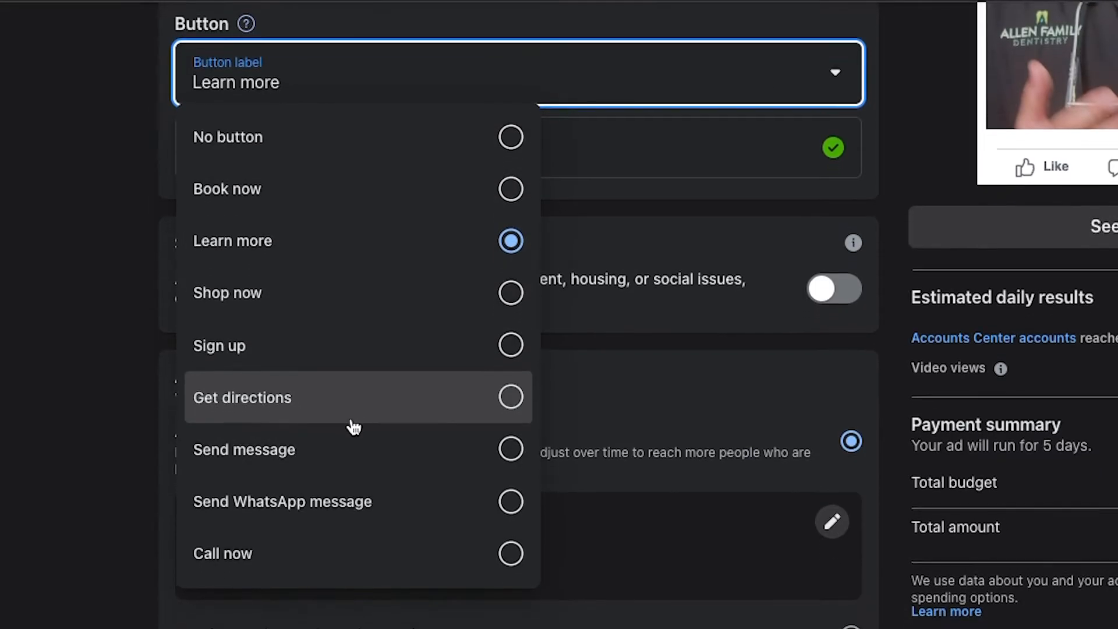
{"action": "left_click", "coordinate": [94, 278]}
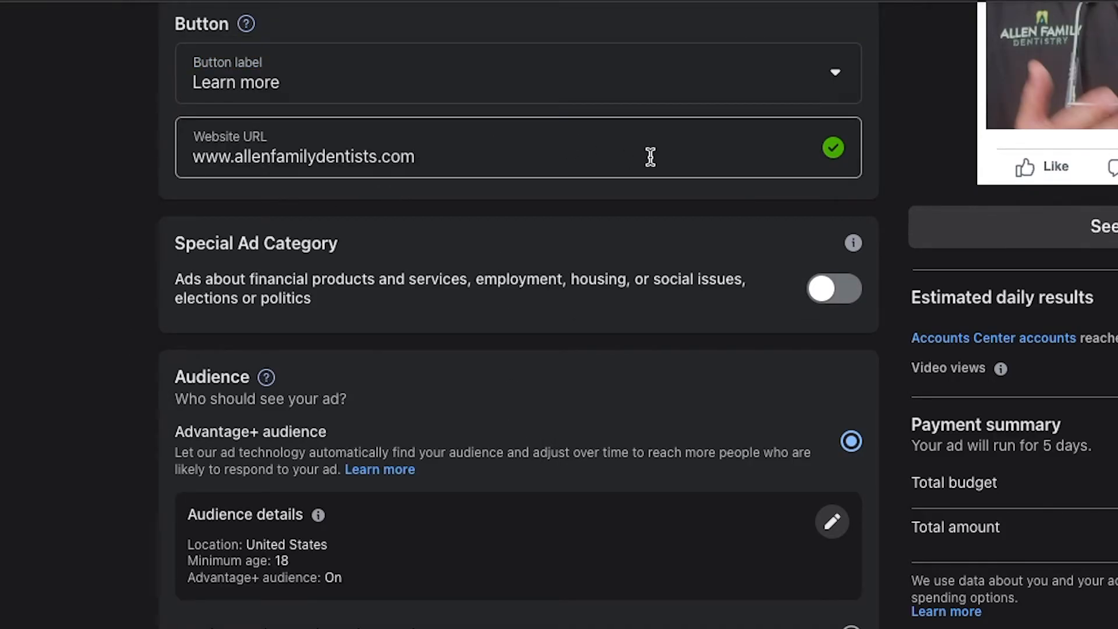
{"action": "scroll", "coordinate": [650, 156], "scroll_direction": "up", "scroll_amount": 1}
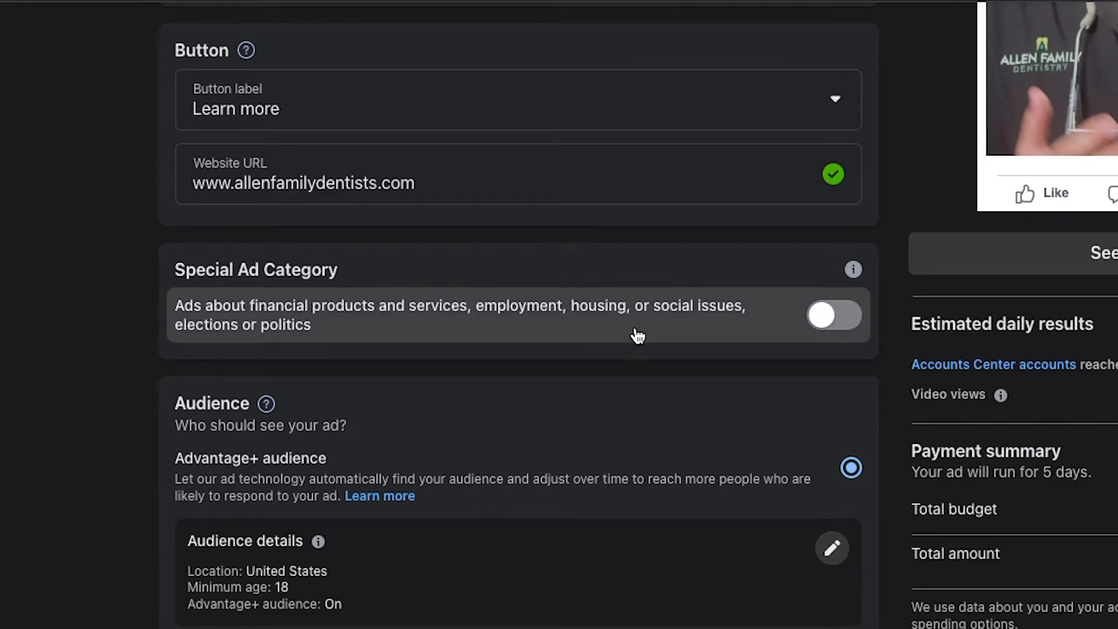
Set the ad audience to People you choose through targeting
{"action": "scroll", "coordinate": [637, 336], "scroll_direction": "down", "scroll_amount": 1}
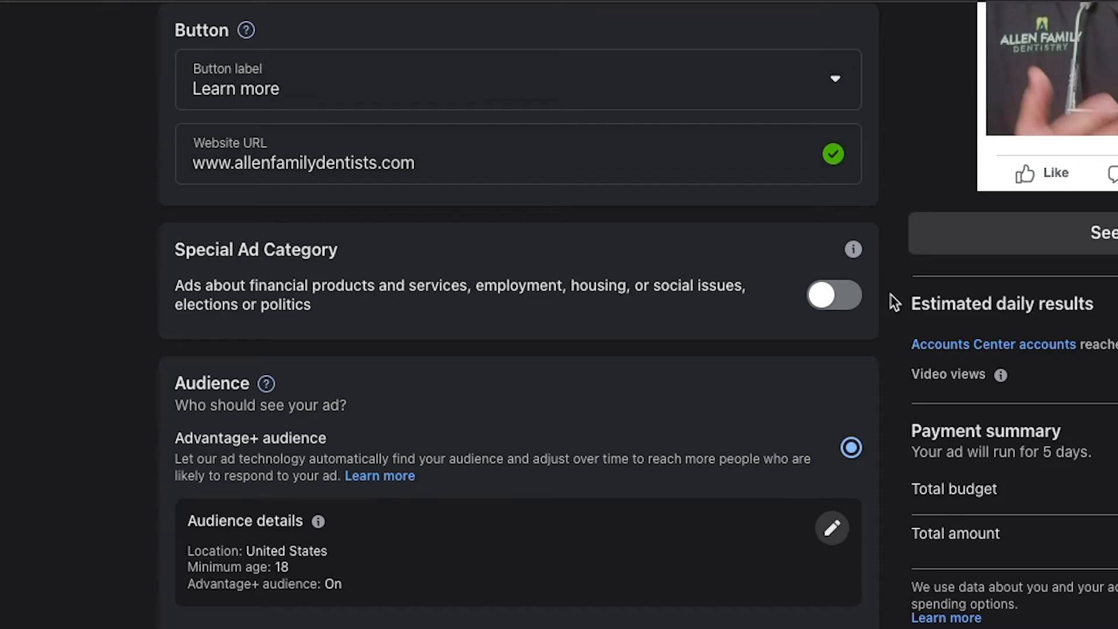
{"action": "scroll", "coordinate": [890, 297], "scroll_direction": "down", "scroll_amount": 3}
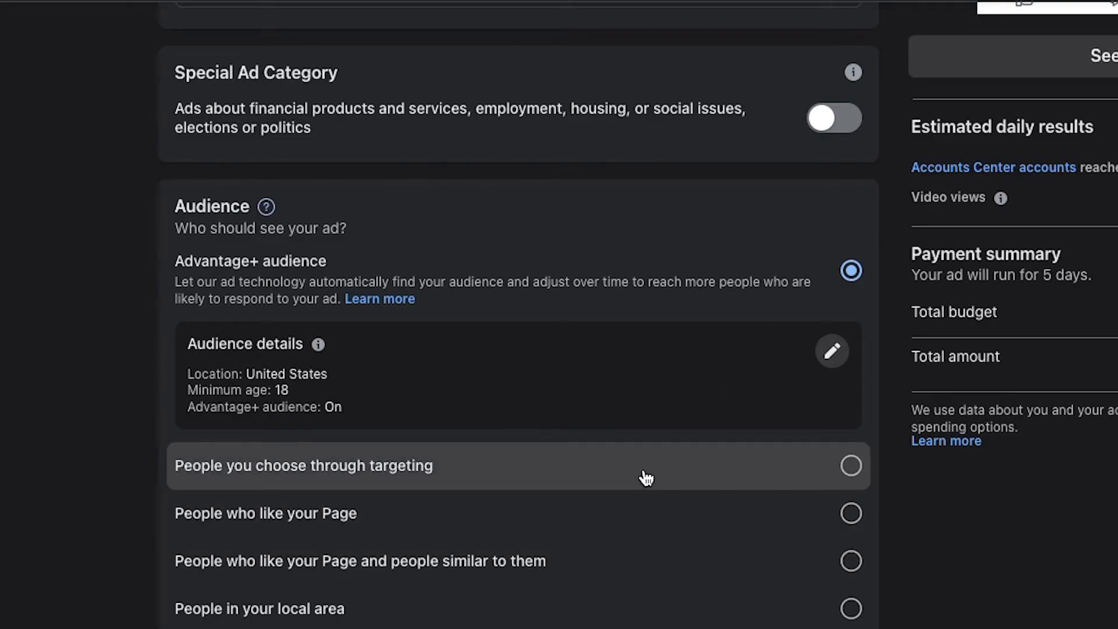
{"action": "left_click", "coordinate": [642, 476]}
Try the People in your local area audience and narrow its radius around the practice to 5 miles
{"action": "scroll", "coordinate": [140, 410], "scroll_direction": "down", "scroll_amount": 2}
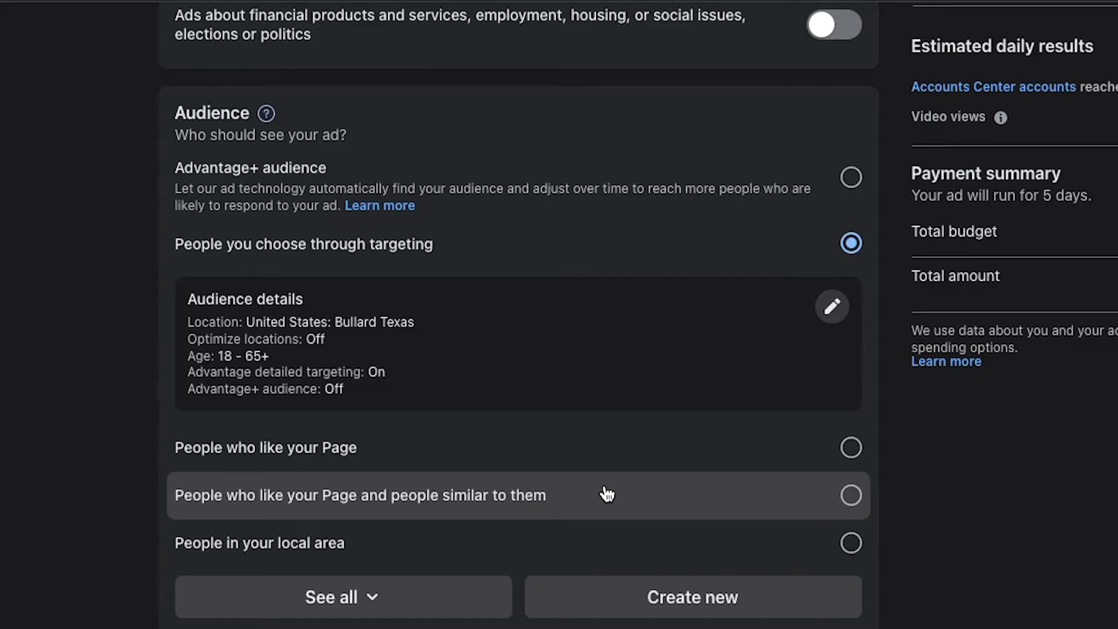
{"action": "scroll", "coordinate": [604, 492], "scroll_direction": "down", "scroll_amount": 3}
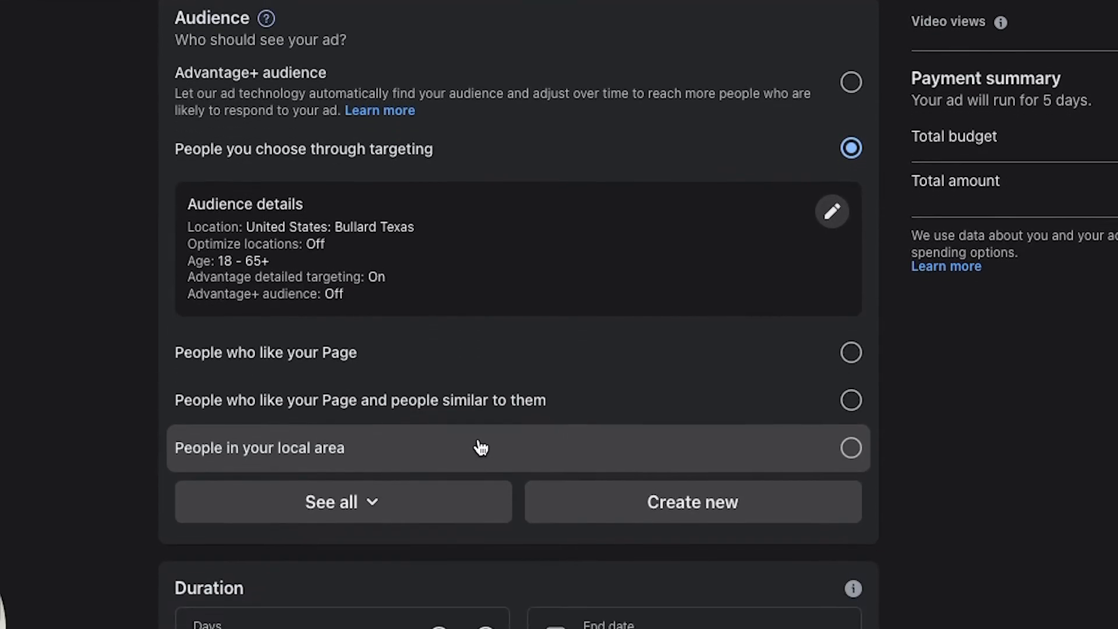
{"action": "left_click", "coordinate": [547, 318]}
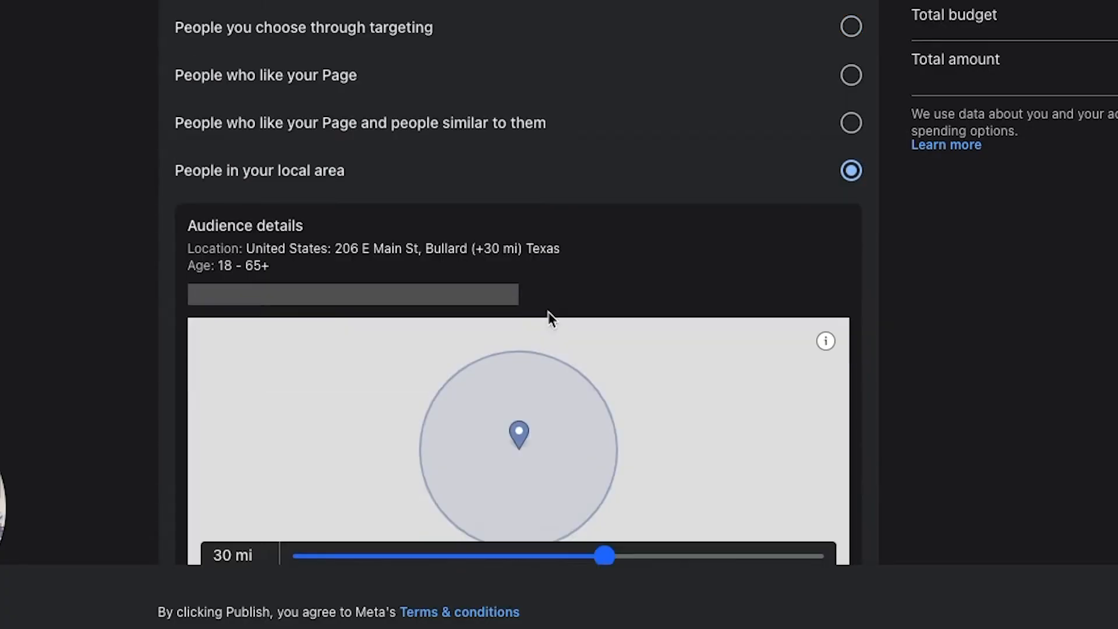
{"action": "scroll", "coordinate": [924, 356], "scroll_direction": "down", "scroll_amount": 2}
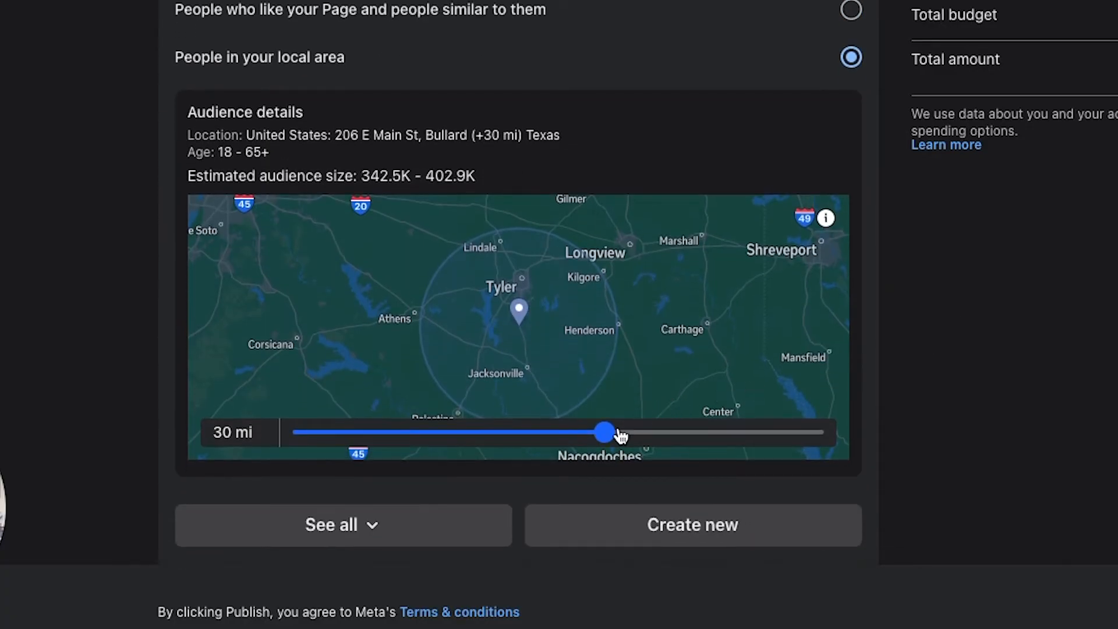
{"action": "left_click_drag", "start_coordinate": [606, 439], "coordinate": [356, 438]}
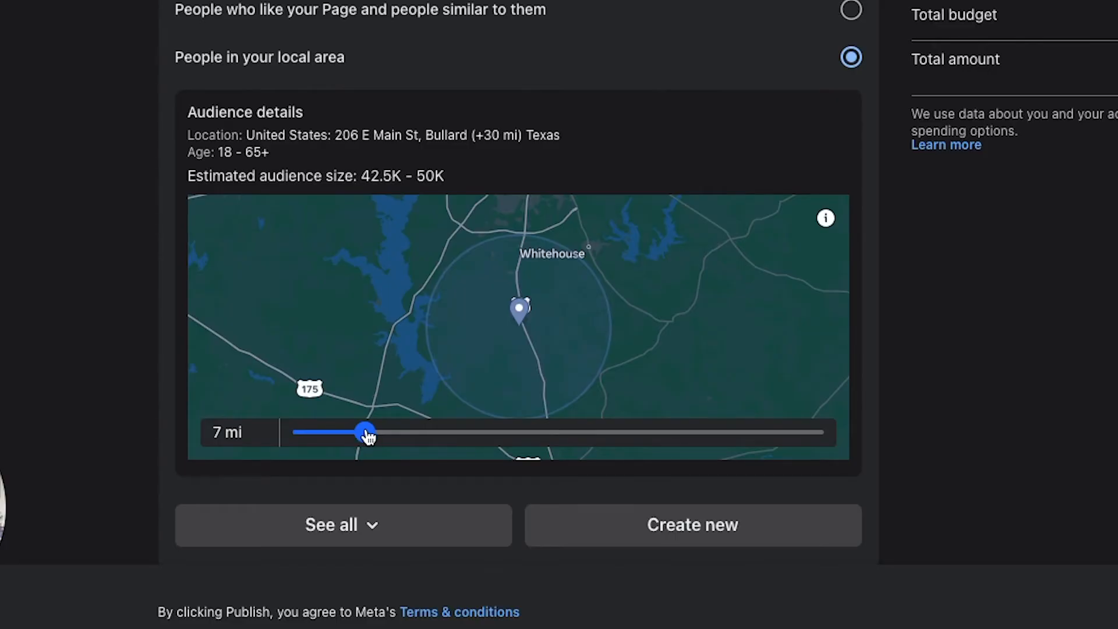
{"action": "left_click_drag", "start_coordinate": [357, 438], "coordinate": [297, 440]}
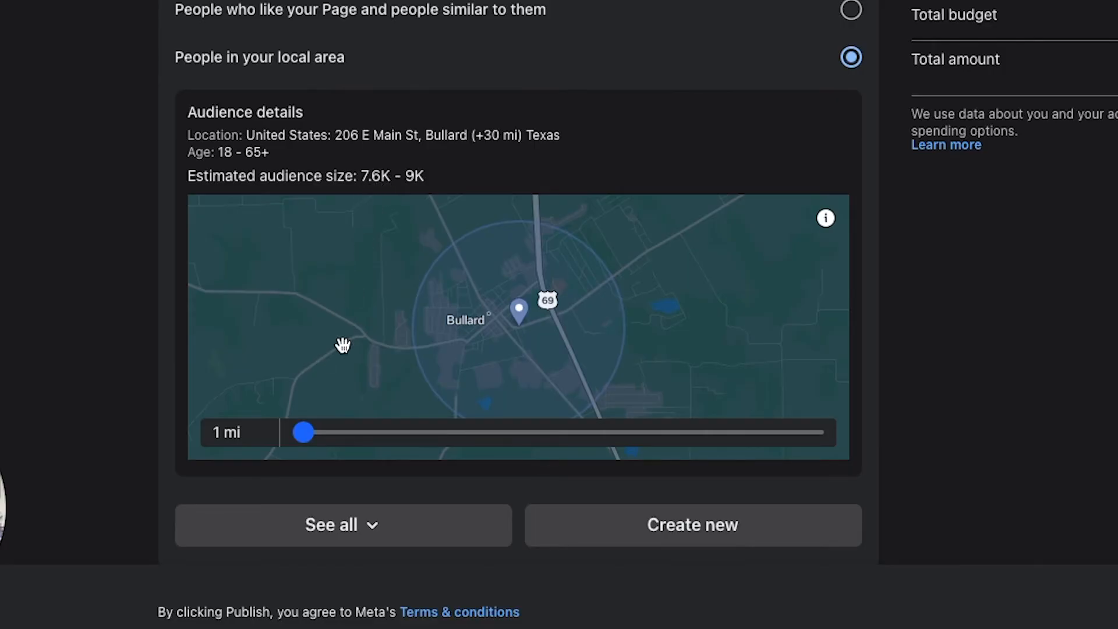
{"action": "left_click_drag", "start_coordinate": [304, 437], "coordinate": [341, 446]}
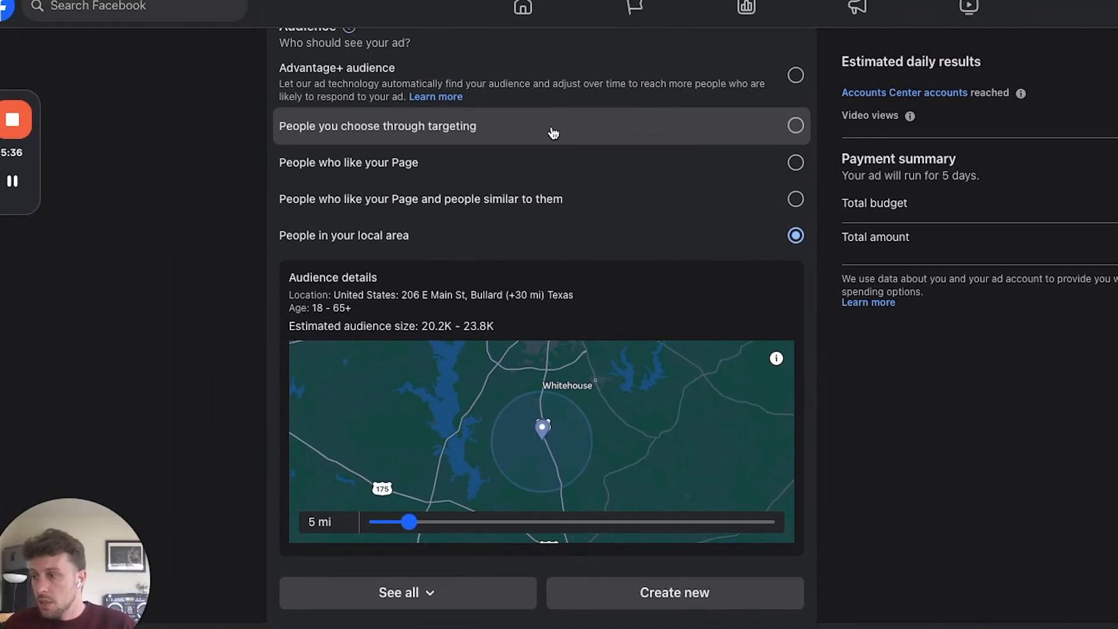
Choose People you choose through targeting as the audience and set its age range to 25 to 64
{"action": "left_click", "coordinate": [553, 133]}
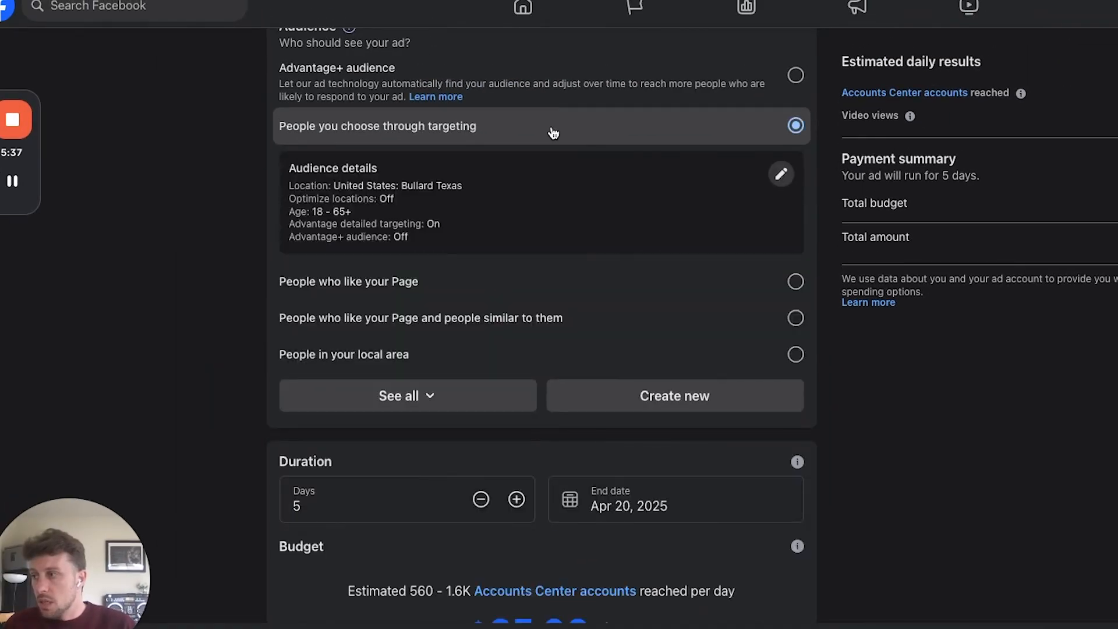
{"action": "left_click", "coordinate": [781, 174]}
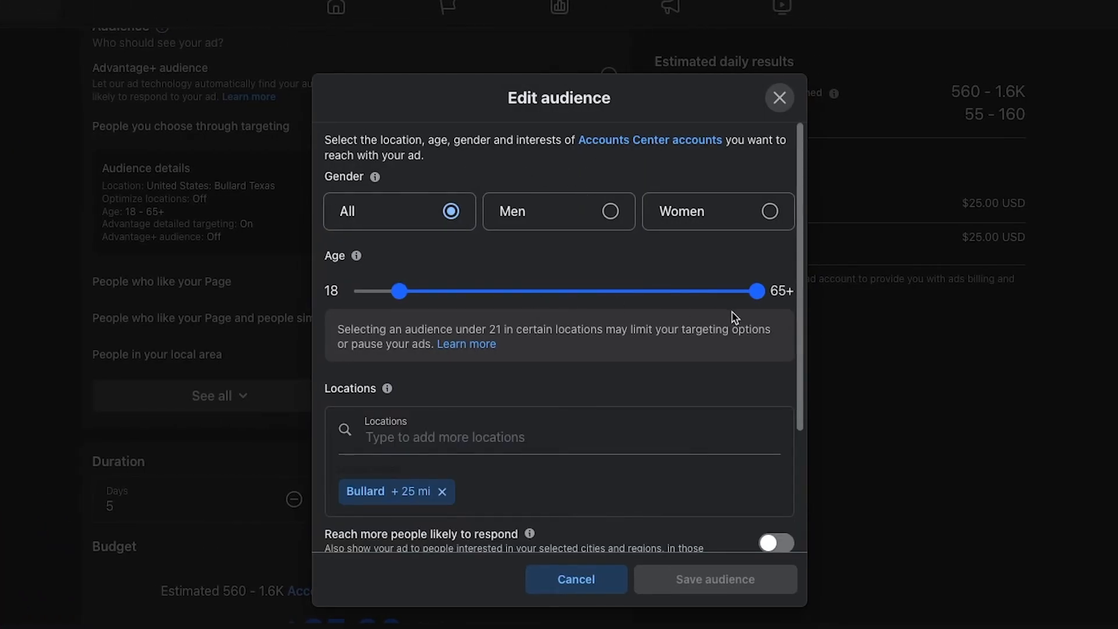
{"action": "left_click_drag", "start_coordinate": [764, 294], "coordinate": [750, 295]}
{"action": "left_click_drag", "start_coordinate": [399, 293], "coordinate": [454, 297]}
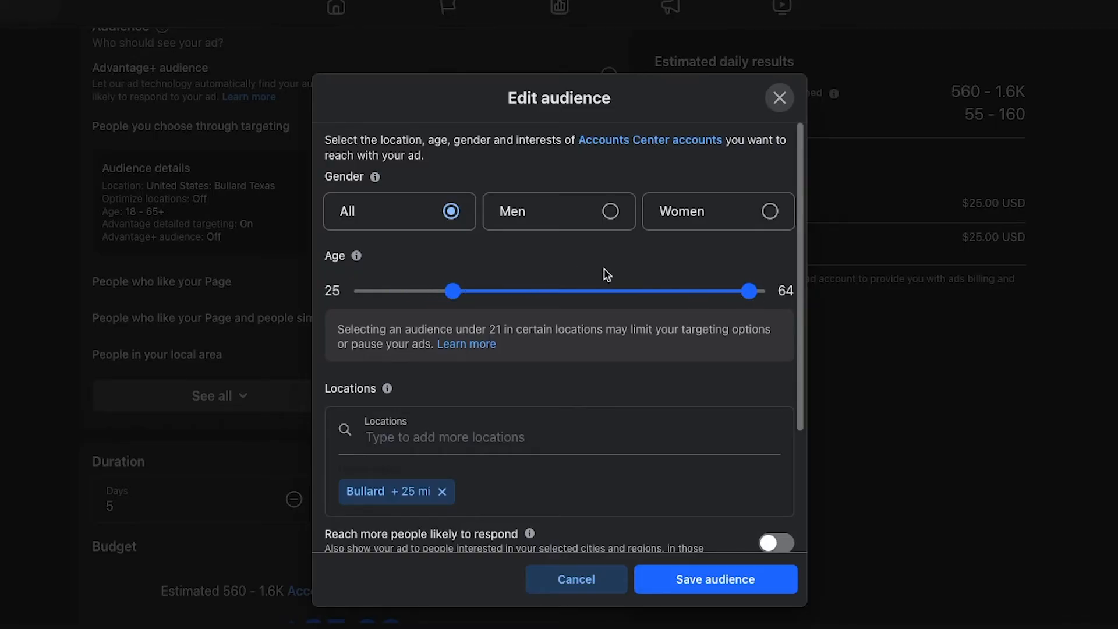
Reduce the targeting radius around Bullard to 10 miles in the audience locations
{"action": "scroll", "coordinate": [535, 265], "scroll_direction": "down", "scroll_amount": 3}
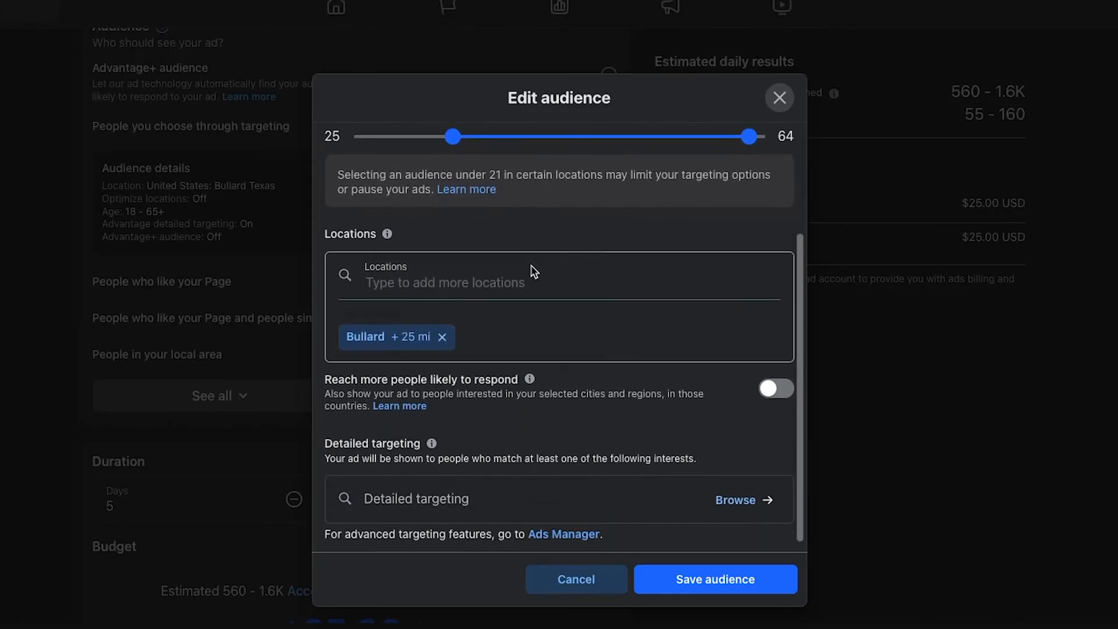
{"action": "left_click", "coordinate": [386, 345]}
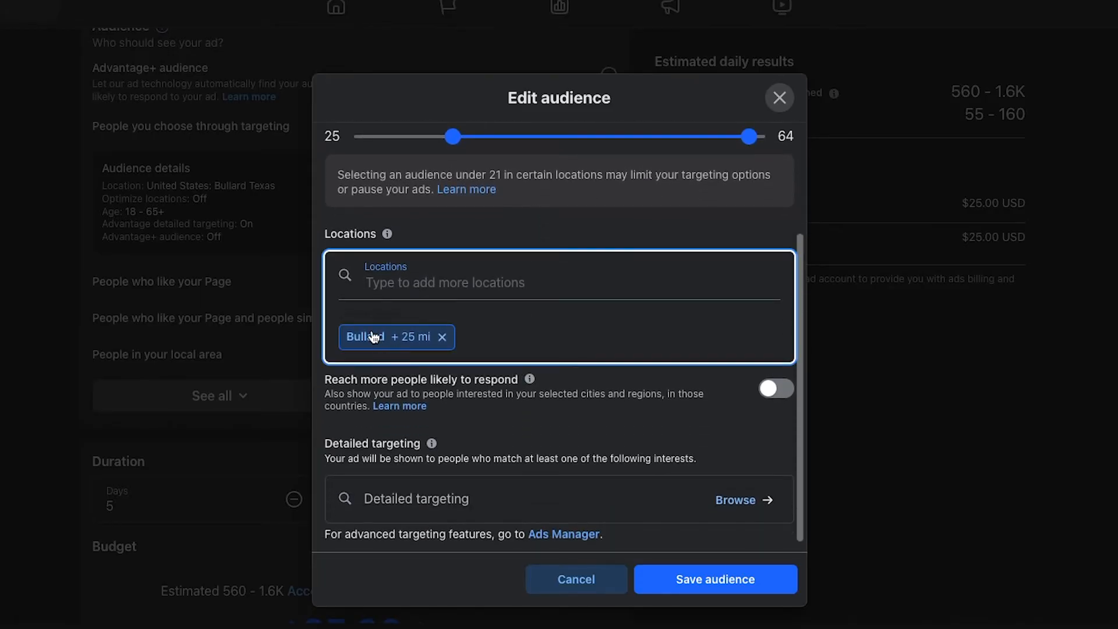
{"action": "left_click", "coordinate": [432, 295]}
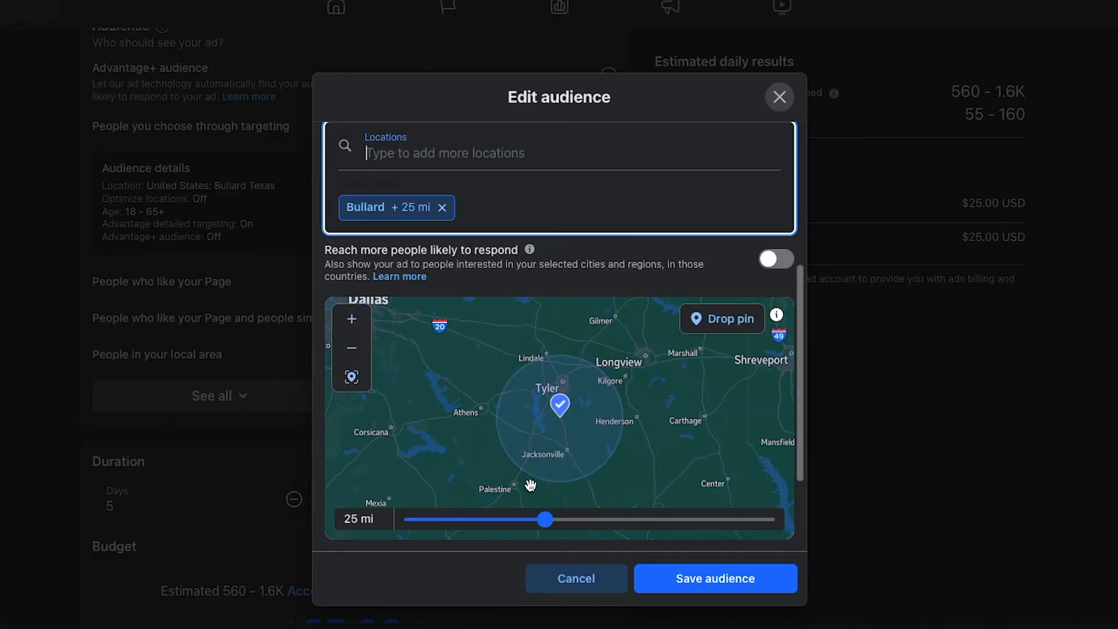
{"action": "left_click_drag", "start_coordinate": [545, 519], "coordinate": [397, 527]}
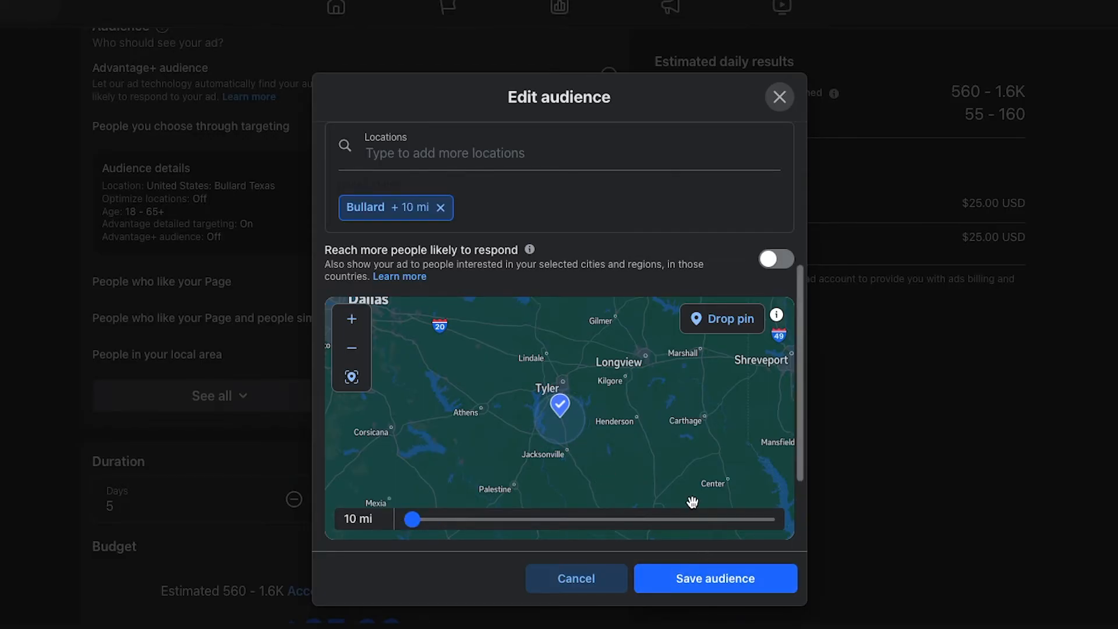
Save the edited audience with the detailed targeting interests left empty
{"action": "scroll", "coordinate": [691, 502], "scroll_direction": "down", "scroll_amount": 5}
{"action": "scroll", "coordinate": [761, 229], "scroll_direction": "down", "scroll_amount": 3}
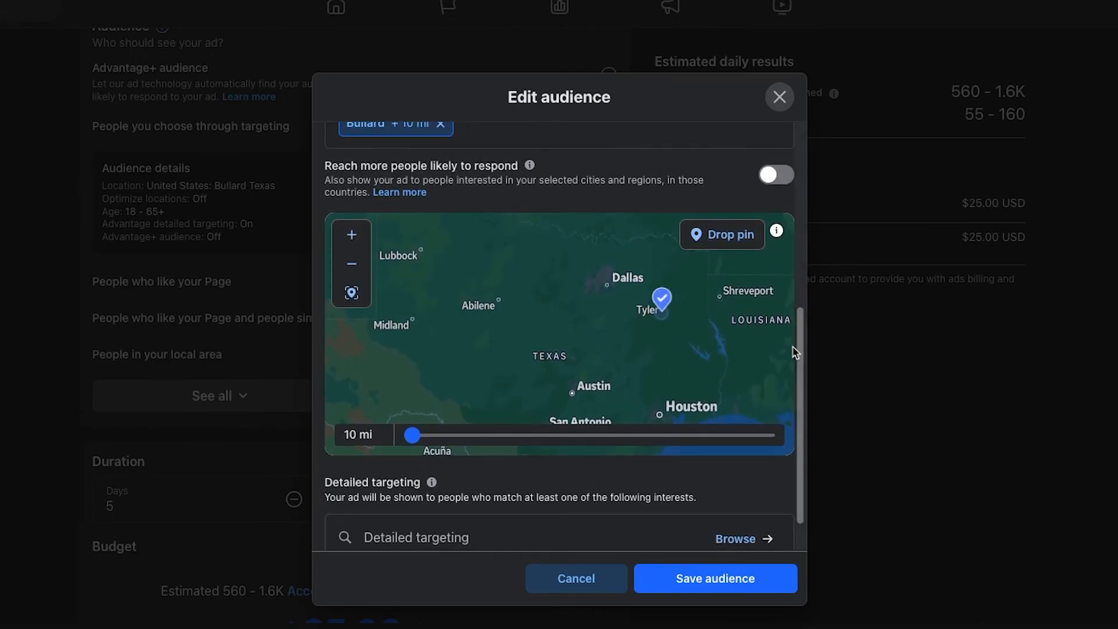
{"action": "scroll", "coordinate": [711, 474], "scroll_direction": "down", "scroll_amount": 2}
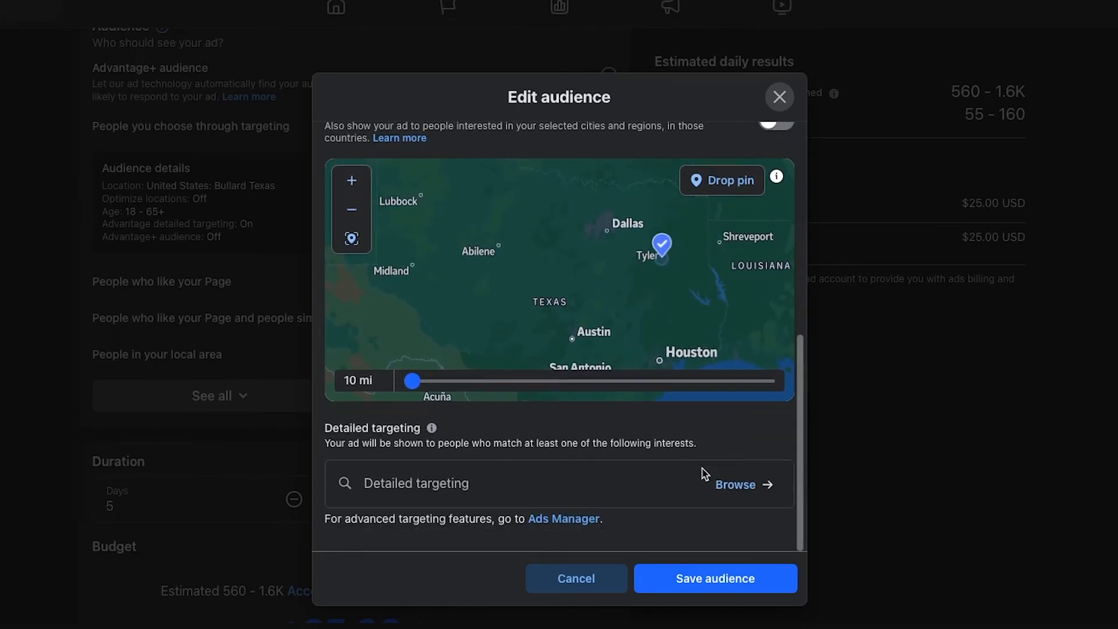
{"action": "left_click", "coordinate": [506, 481]}
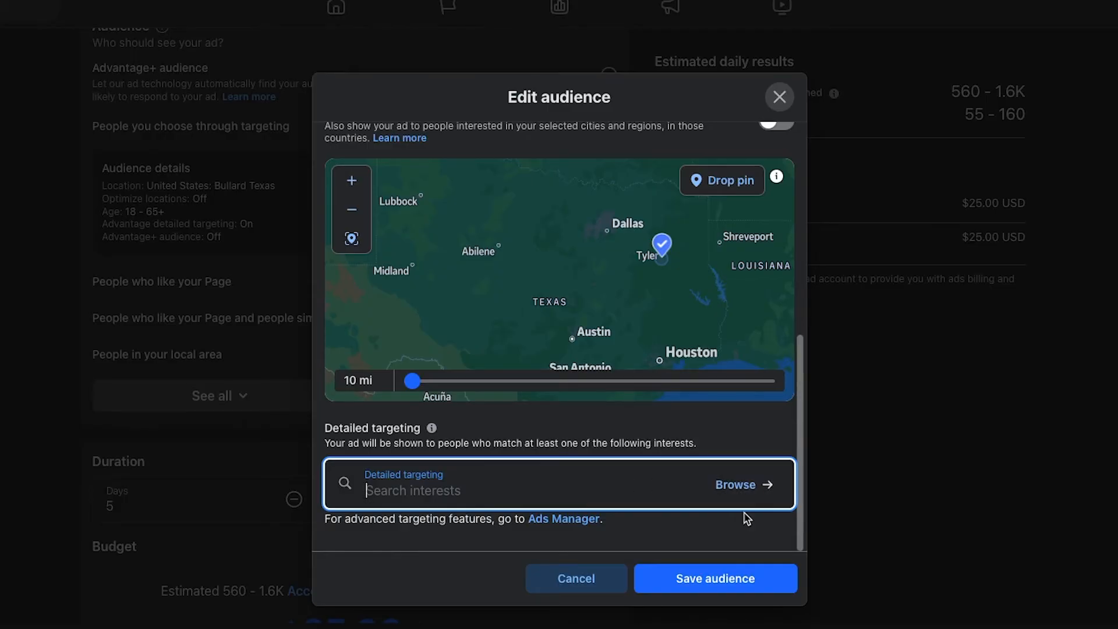
{"action": "left_click", "coordinate": [731, 580]}
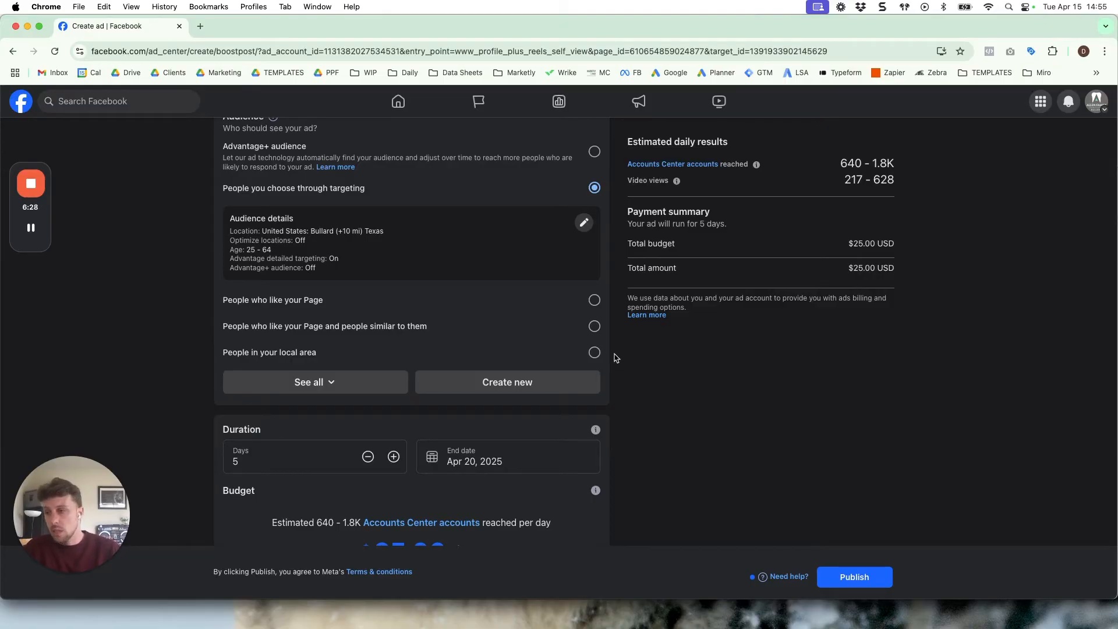
Try an ad end date of April 24, 2025, and return the duration to 5 days
{"action": "scroll", "coordinate": [615, 358], "scroll_direction": "down", "scroll_amount": 5}
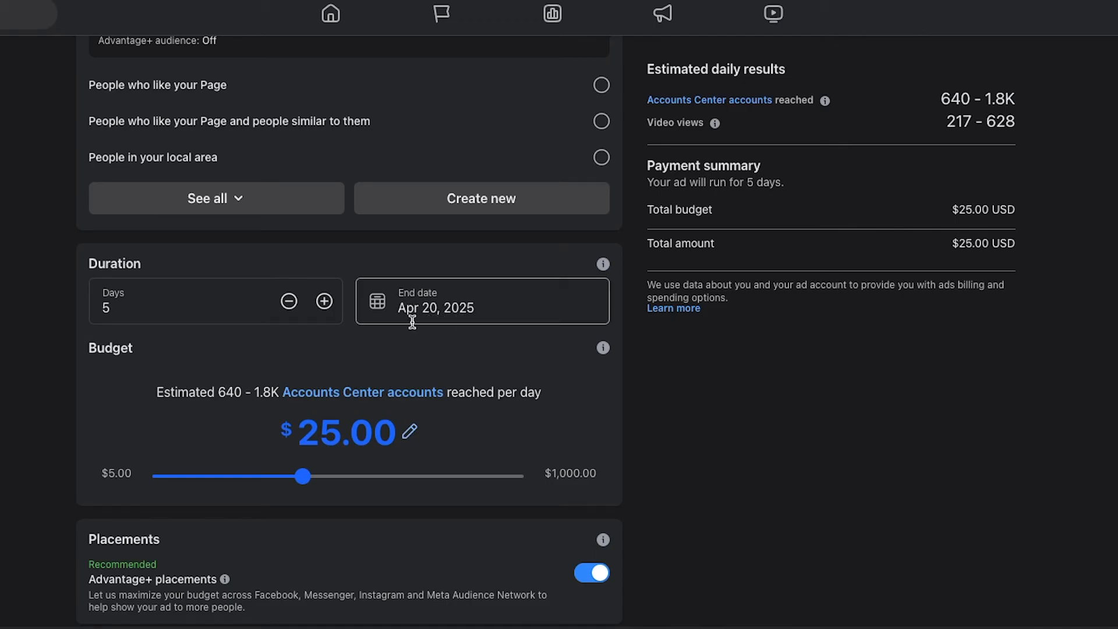
{"action": "left_click", "coordinate": [477, 305]}
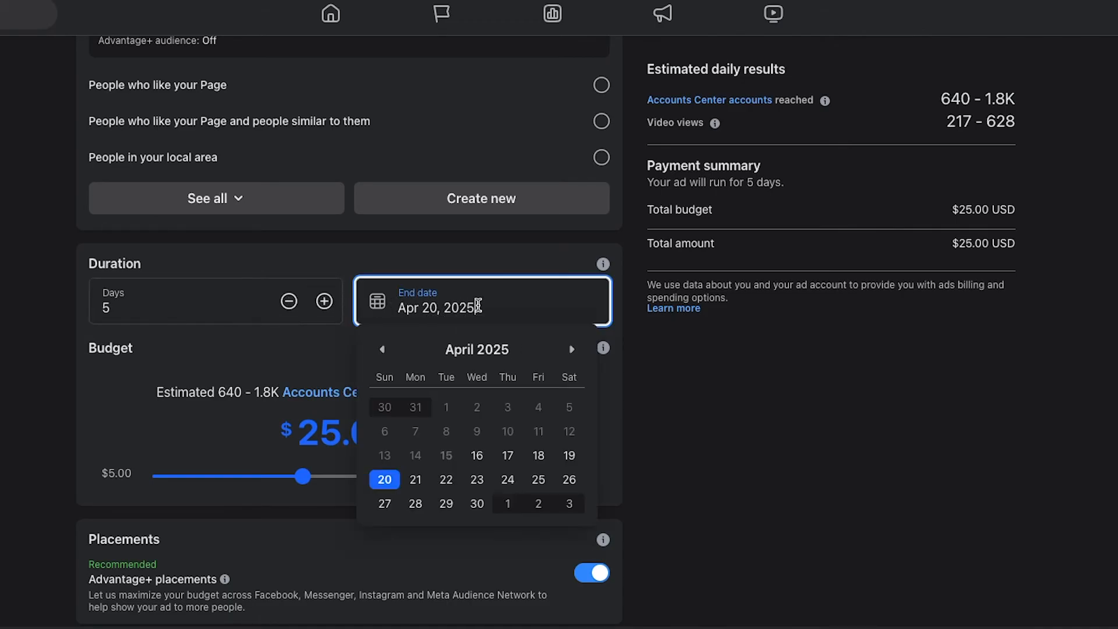
{"action": "left_click", "coordinate": [508, 479]}
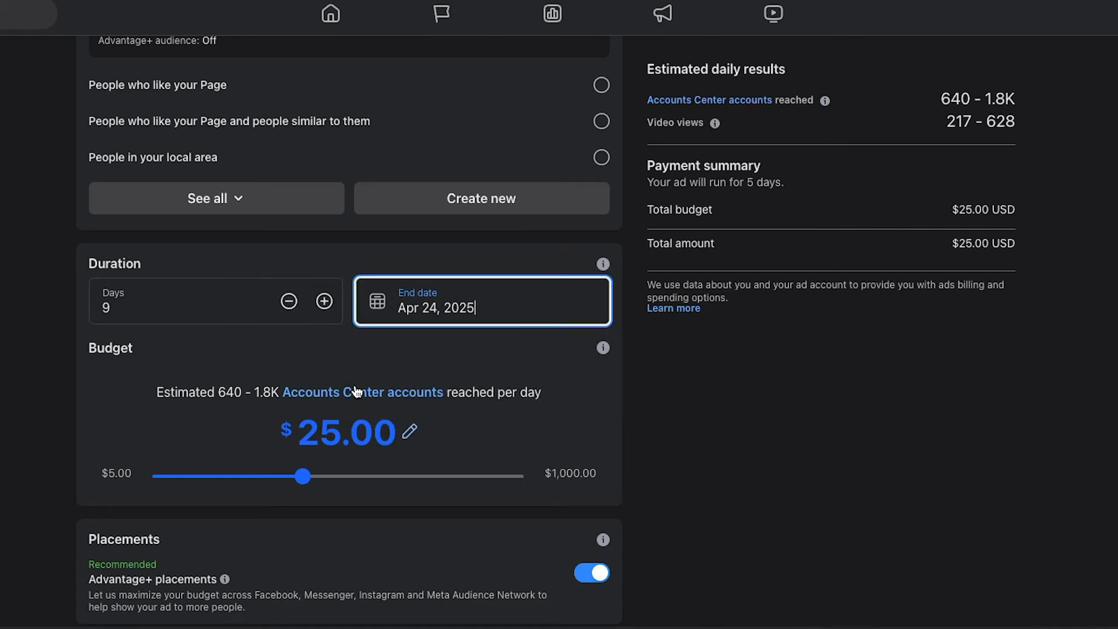
{"action": "left_click", "coordinate": [289, 302]}
{"action": "left_click", "coordinate": [289, 301]}
{"action": "left_click", "coordinate": [289, 301]}
{"action": "left_click", "coordinate": [289, 302]}
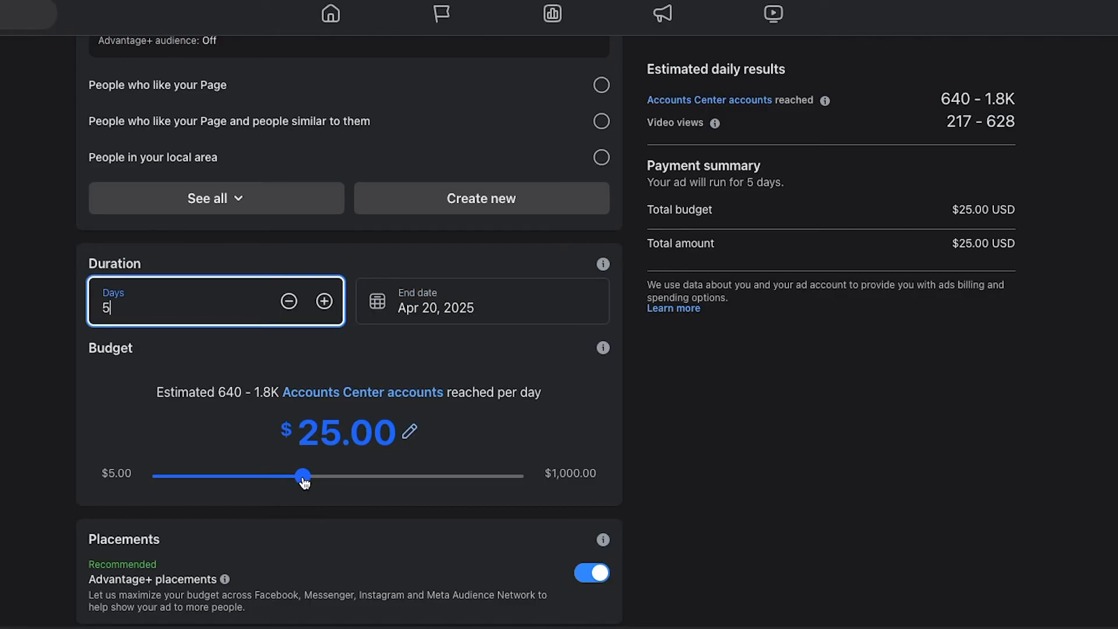
Set the ad's total budget to $10.00 and check the explanation of the estimated video views
{"action": "left_click_drag", "start_coordinate": [304, 481], "coordinate": [214, 479]}
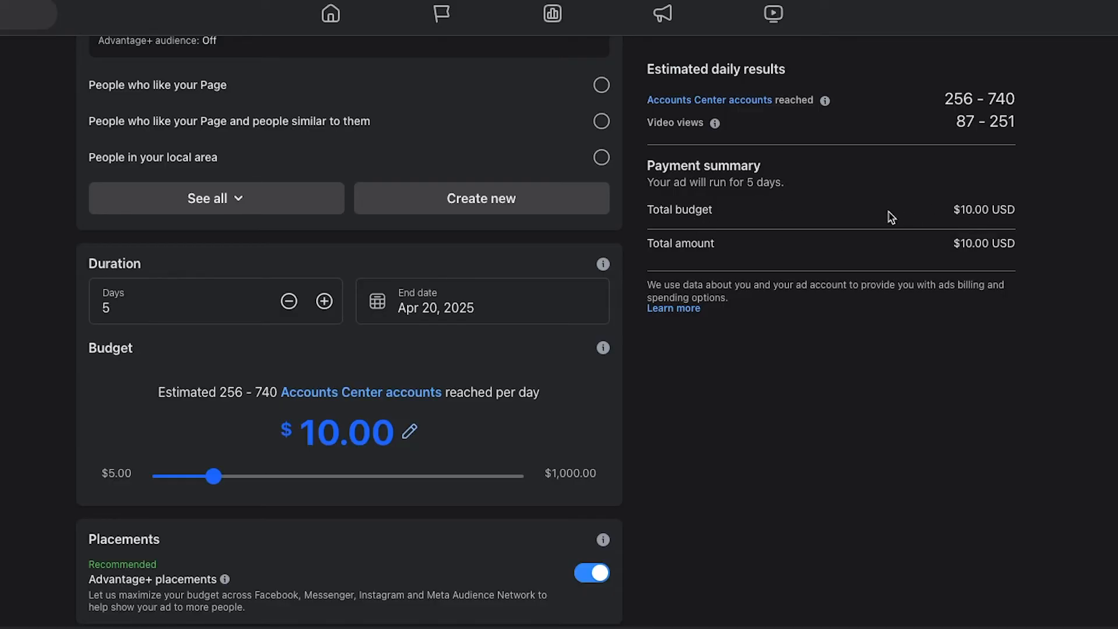
{"action": "scroll", "coordinate": [892, 218], "scroll_direction": "up", "scroll_amount": 1}
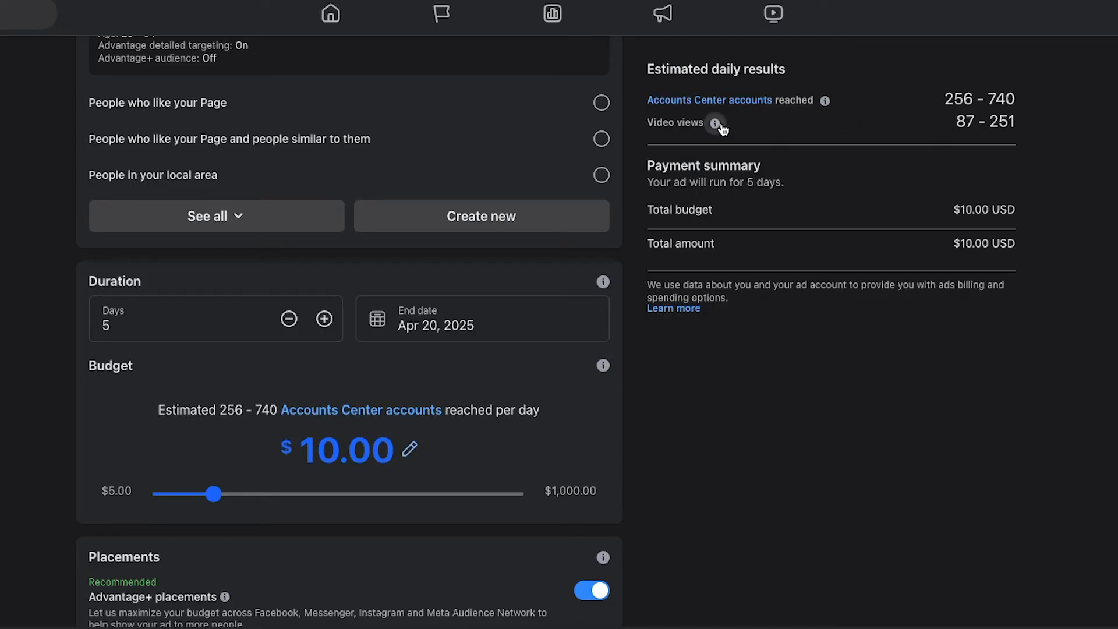
{"action": "mouse_move", "coordinate": [717, 123]}
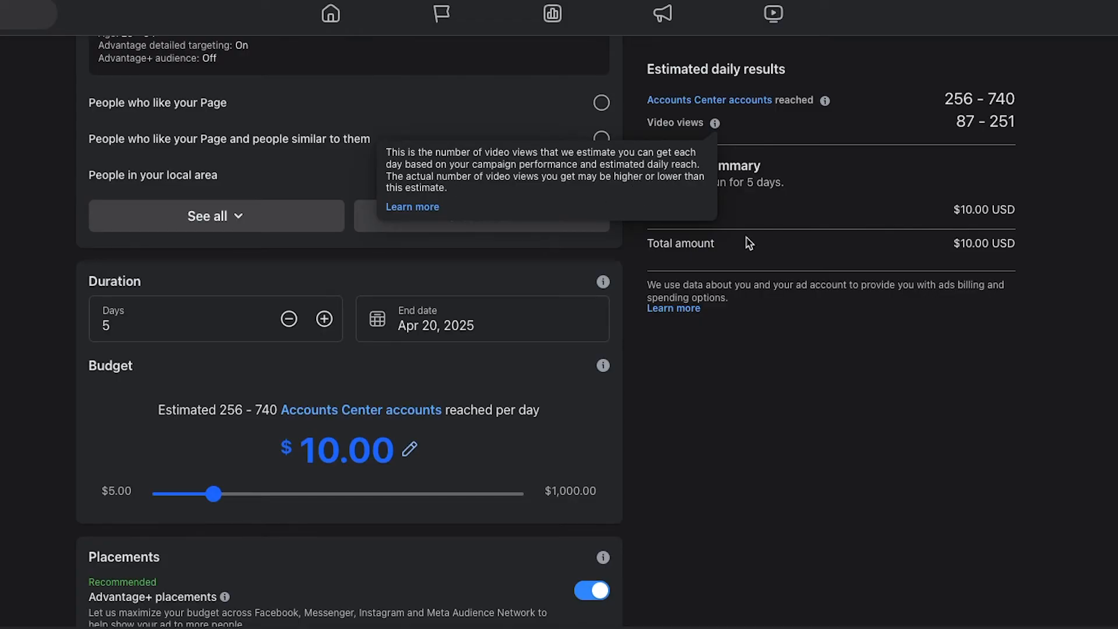
Turn off Advantage+ placements and limit the manual placements to Facebook and Instagram, excluding Messenger
{"action": "scroll", "coordinate": [566, 424], "scroll_direction": "down", "scroll_amount": 1}
{"action": "scroll", "coordinate": [566, 423], "scroll_direction": "down", "scroll_amount": 2}
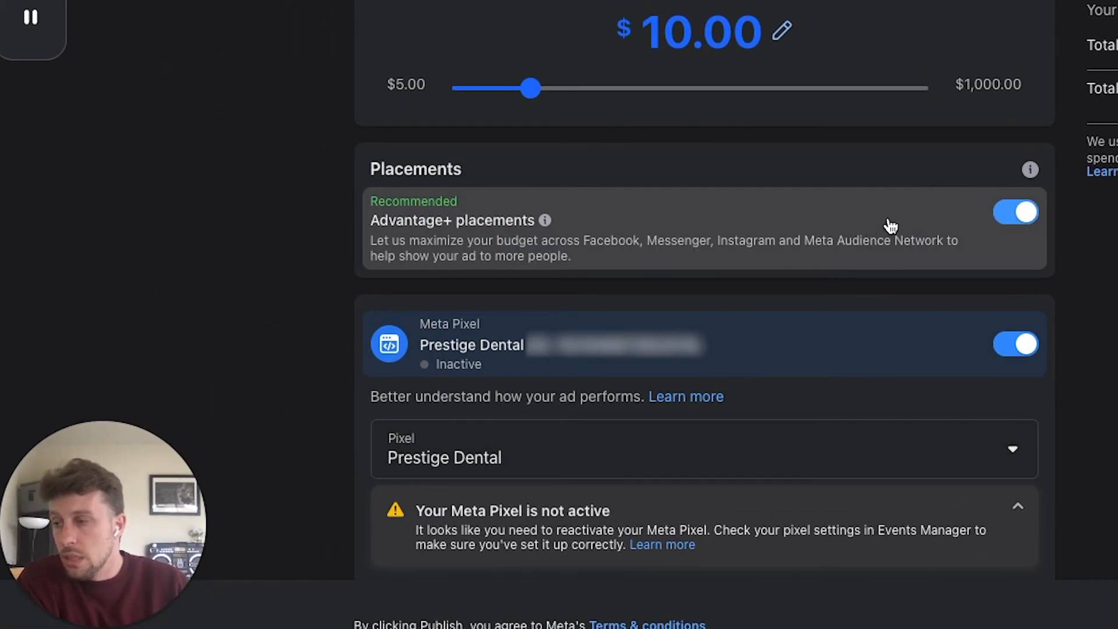
{"action": "left_click", "coordinate": [920, 232]}
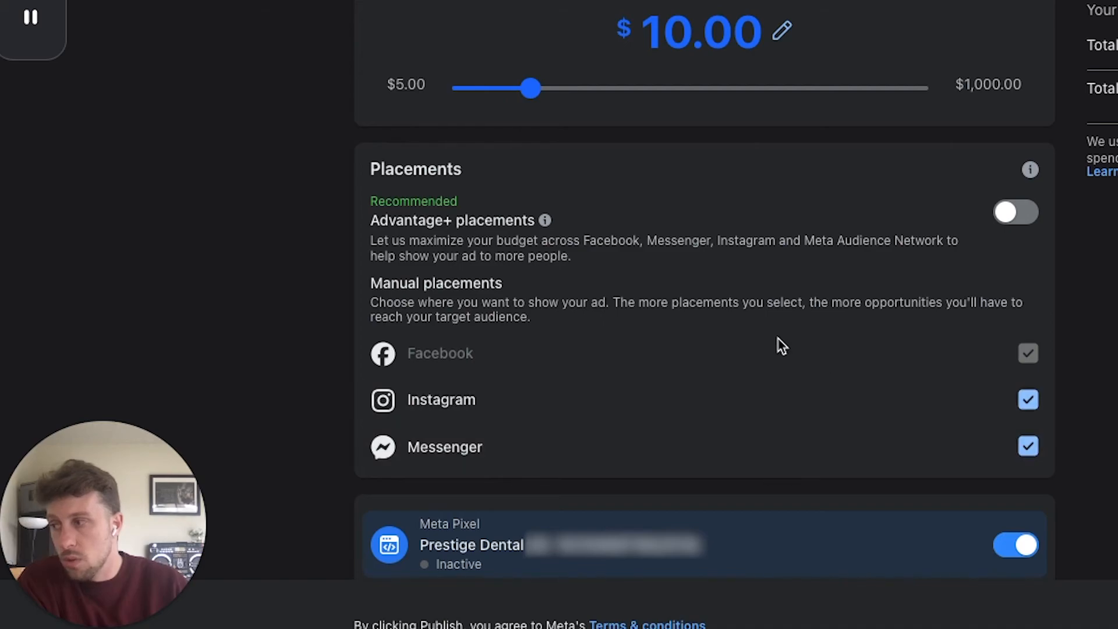
{"action": "left_click", "coordinate": [1026, 400]}
{"action": "left_click", "coordinate": [1013, 440]}
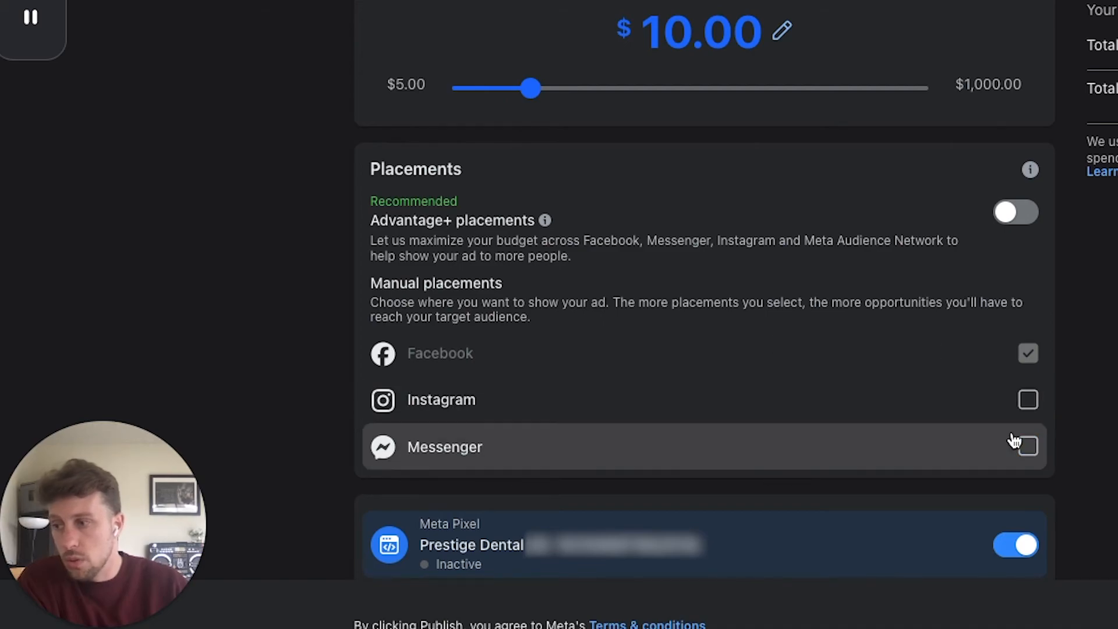
{"action": "left_click", "coordinate": [967, 408]}
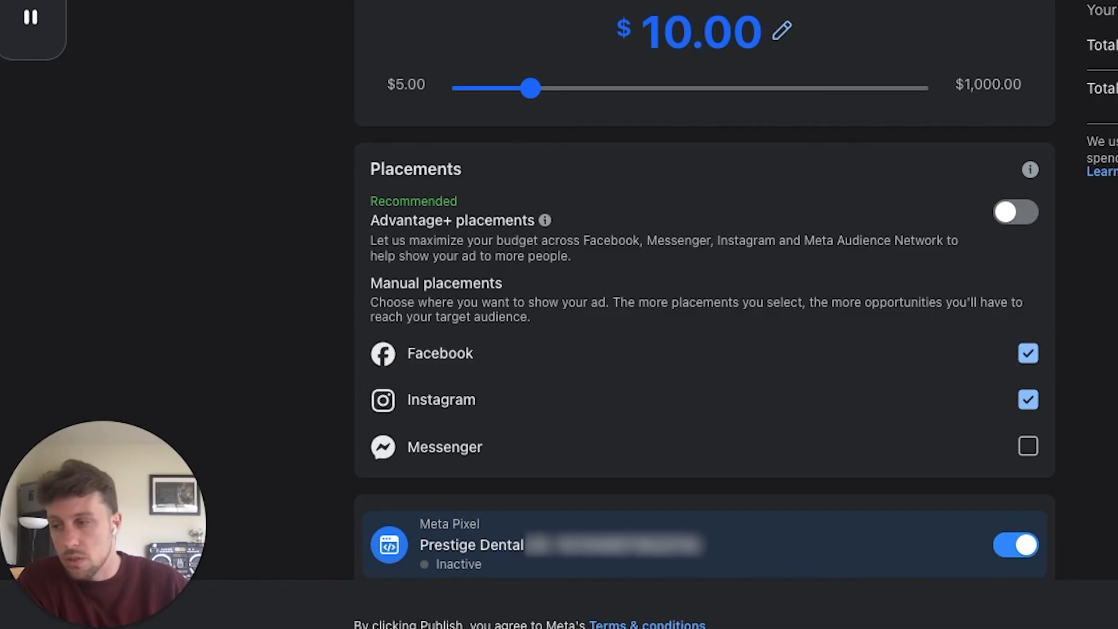
Choose Allen FD's Pixel | Palestine as the ad's Meta Pixel
{"action": "scroll", "coordinate": [878, 208], "scroll_direction": "down", "scroll_amount": 3}
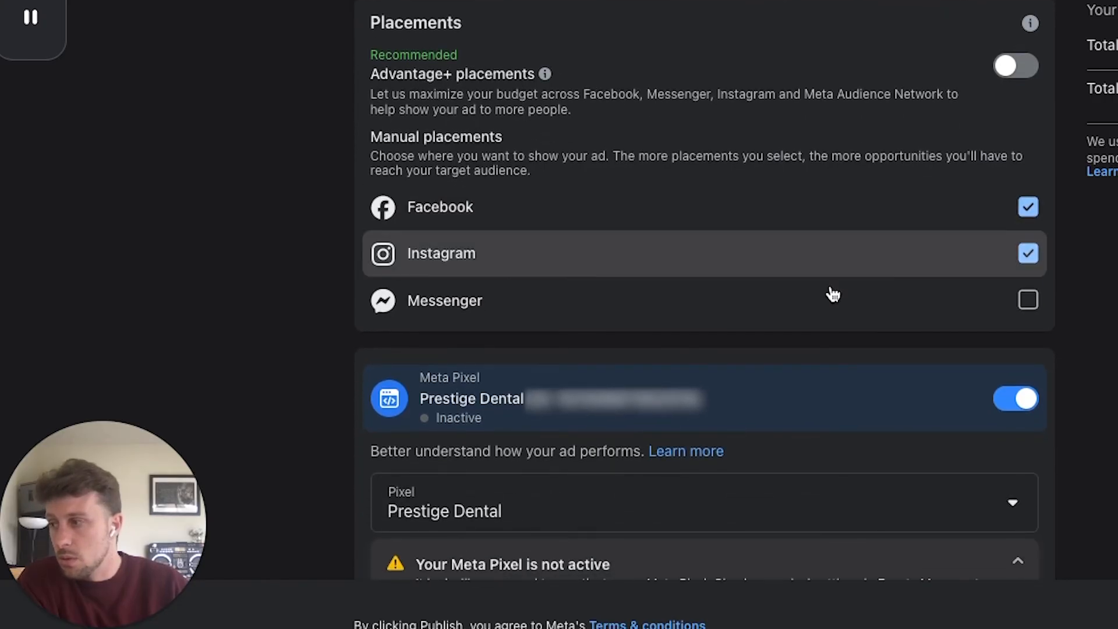
{"action": "scroll", "coordinate": [749, 506], "scroll_direction": "down", "scroll_amount": 3}
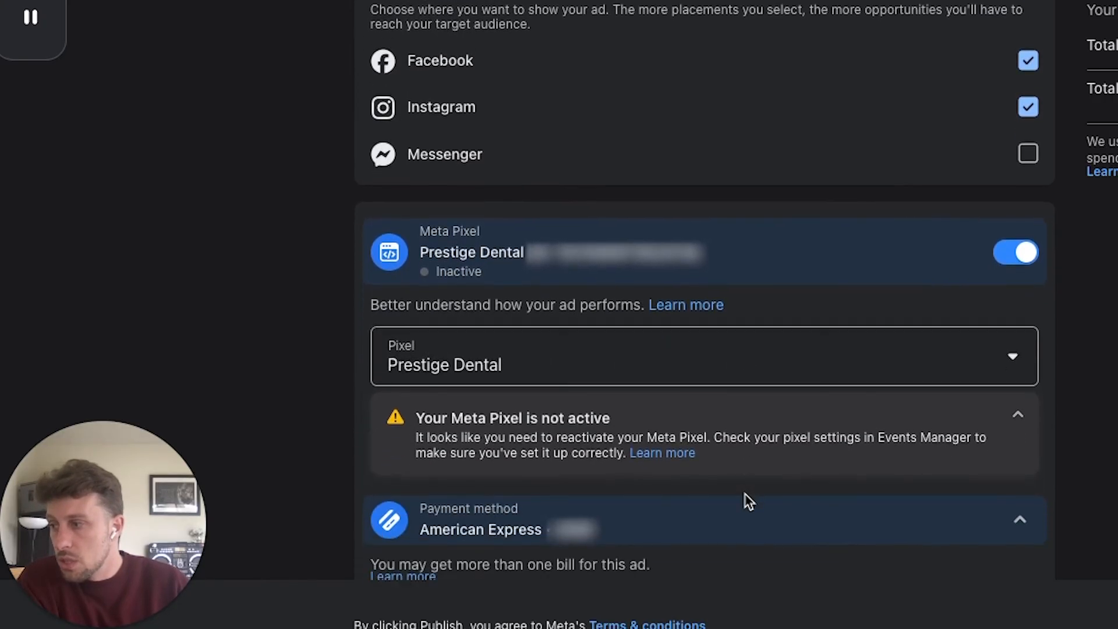
{"action": "left_click", "coordinate": [848, 359]}
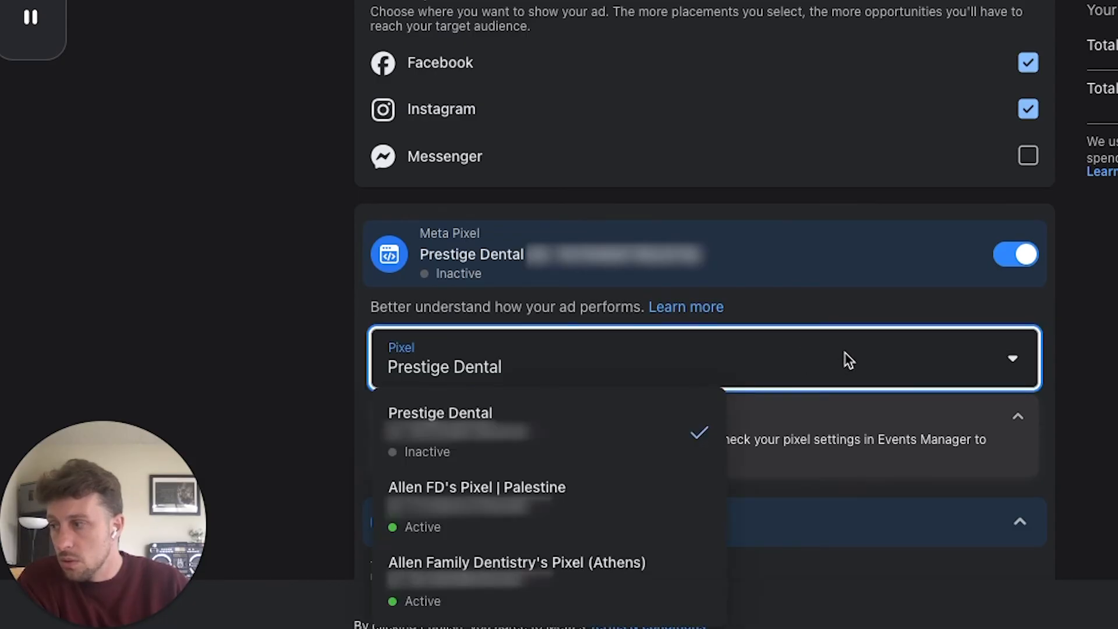
{"action": "scroll", "coordinate": [581, 524], "scroll_direction": "down", "scroll_amount": 2}
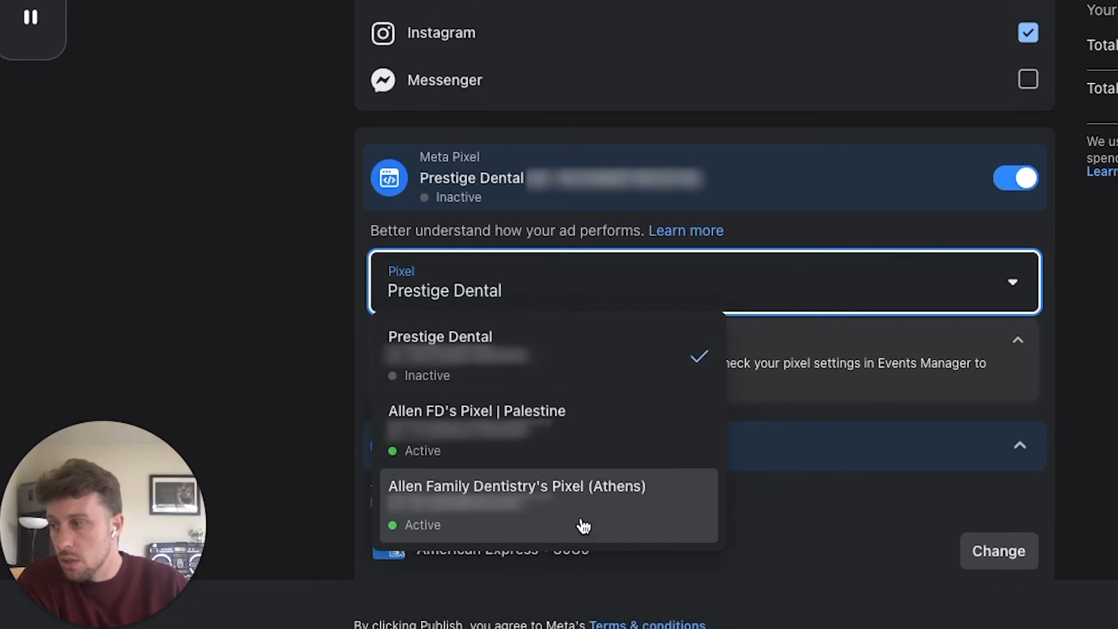
{"action": "scroll", "coordinate": [582, 525], "scroll_direction": "up", "scroll_amount": 1}
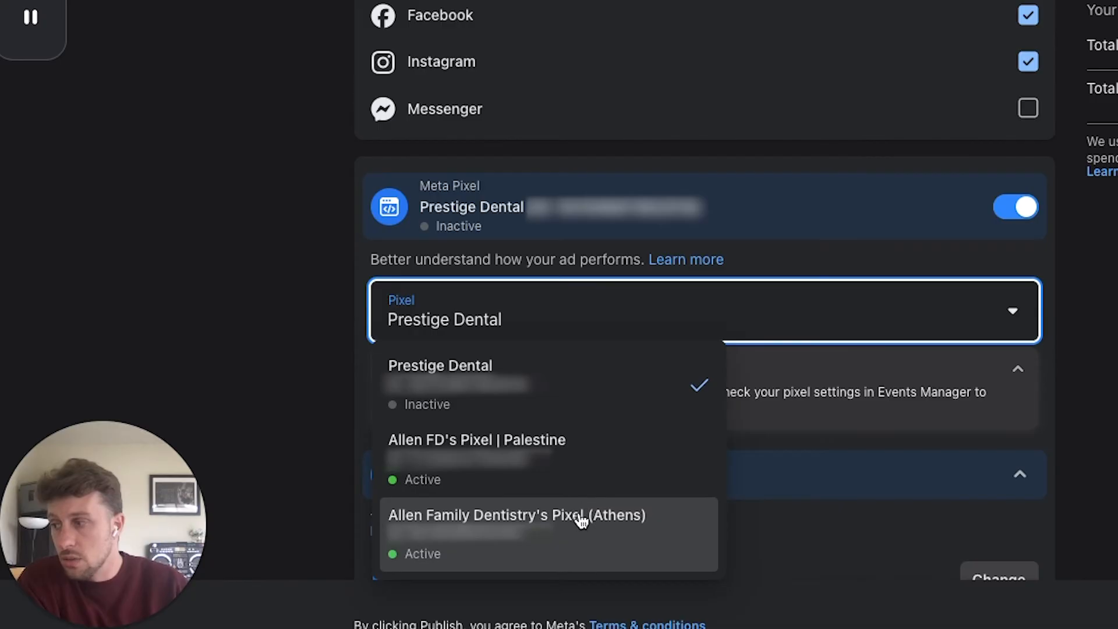
{"action": "left_click", "coordinate": [617, 464]}
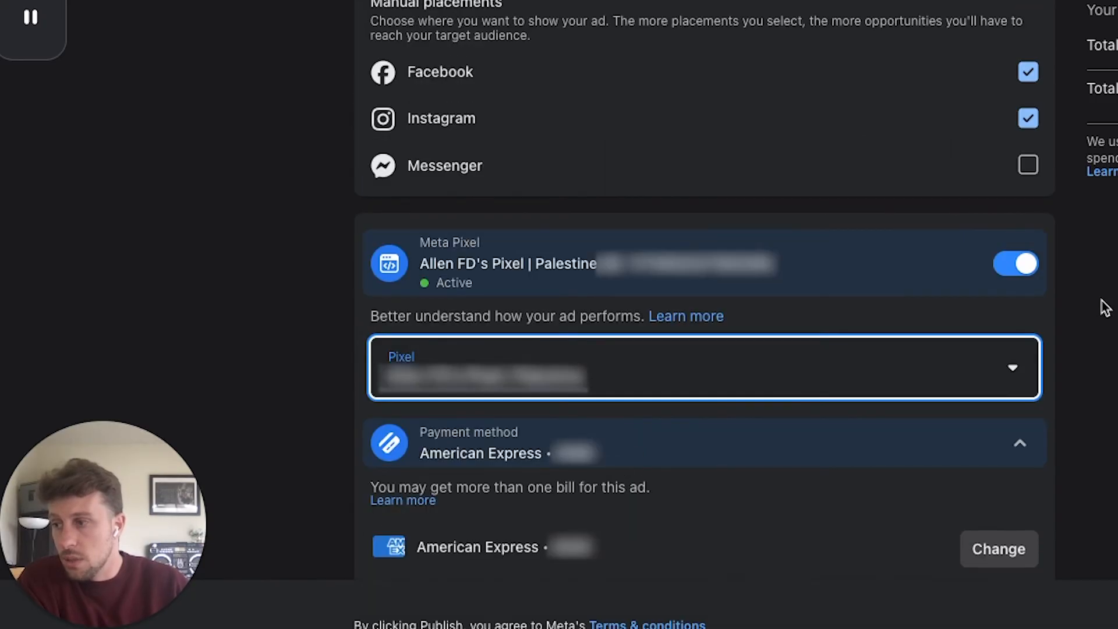
Turn off the Meta Pixel for this ad
{"action": "left_click", "coordinate": [1016, 273]}
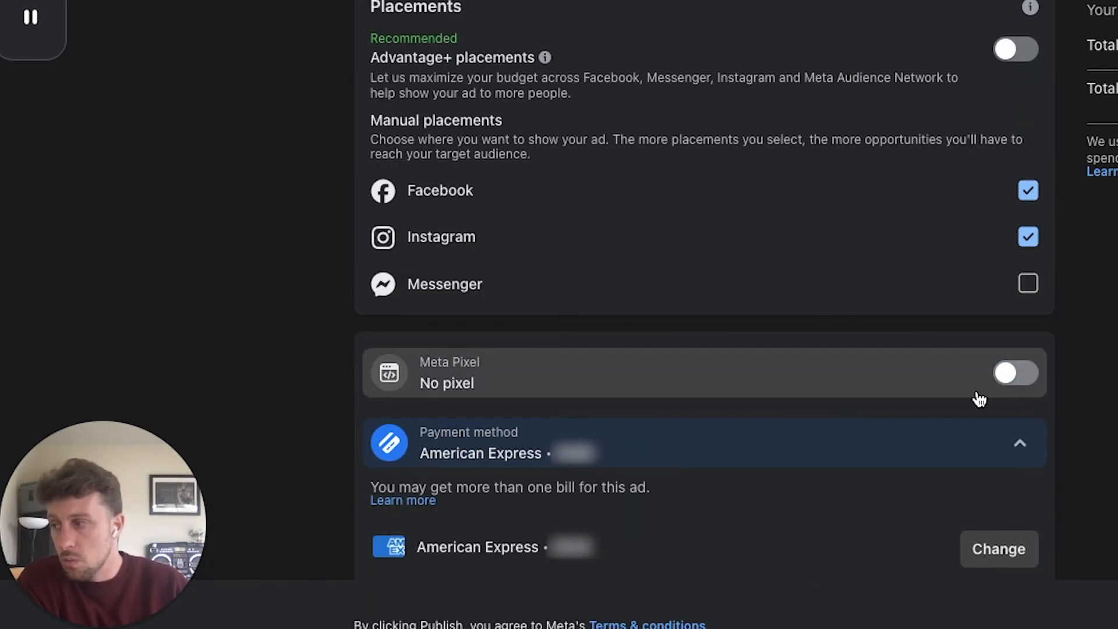
{"action": "scroll", "coordinate": [1063, 368], "scroll_direction": "down", "scroll_amount": 1}
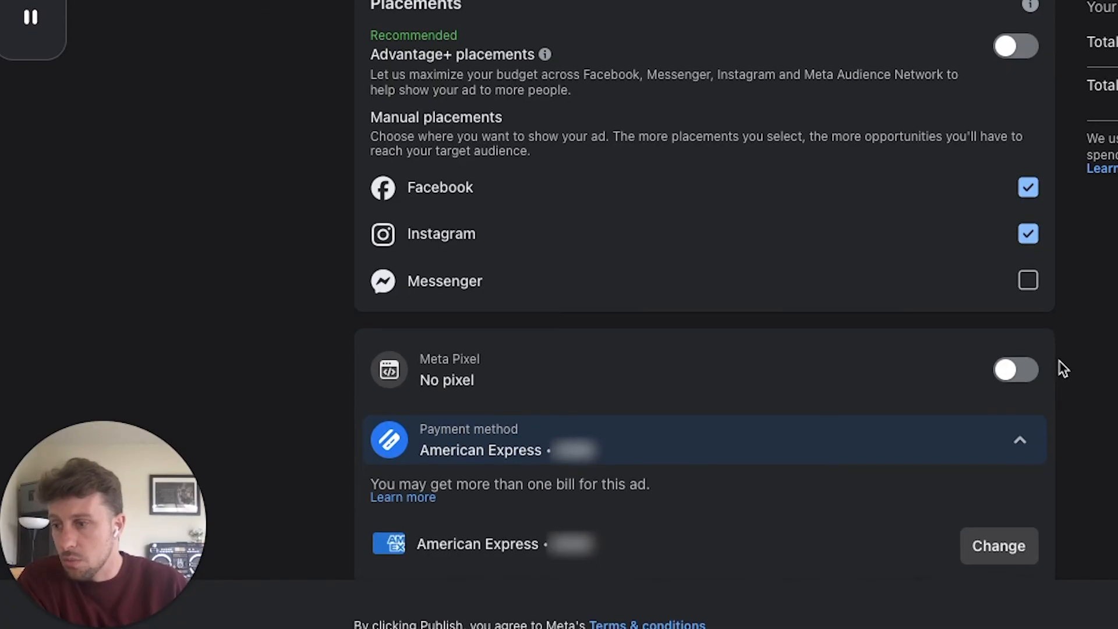
{"action": "scroll", "coordinate": [914, 366], "scroll_direction": "down", "scroll_amount": 1}
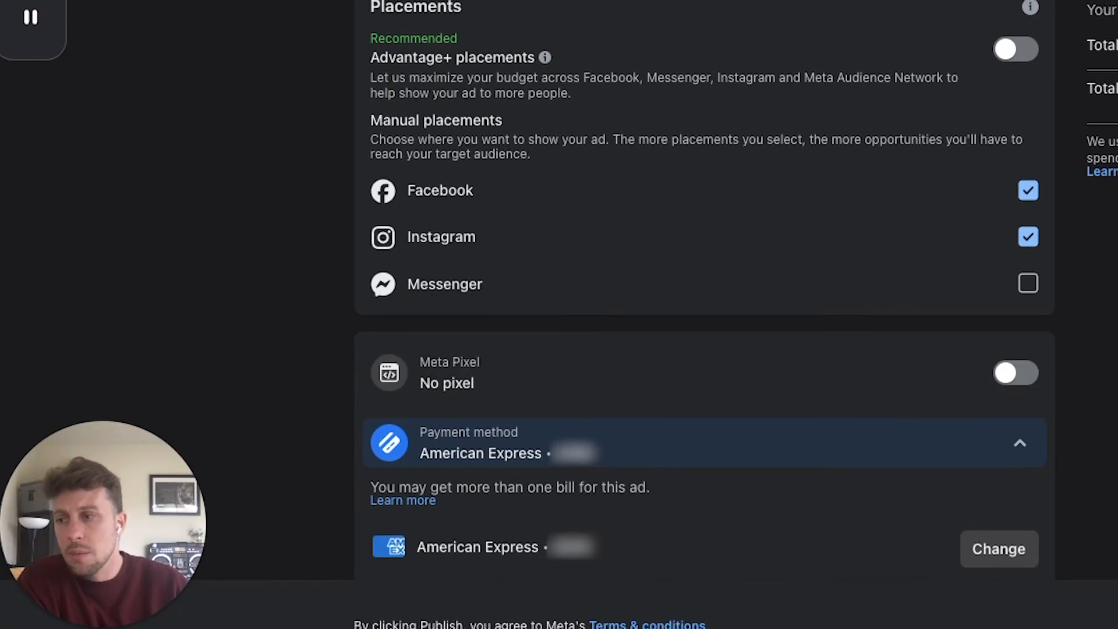
Review the budget and placement settings, publish the boosted reel ad, and continue to the Ad Center
{"action": "scroll", "coordinate": [704, 294], "scroll_direction": "up", "scroll_amount": 3}
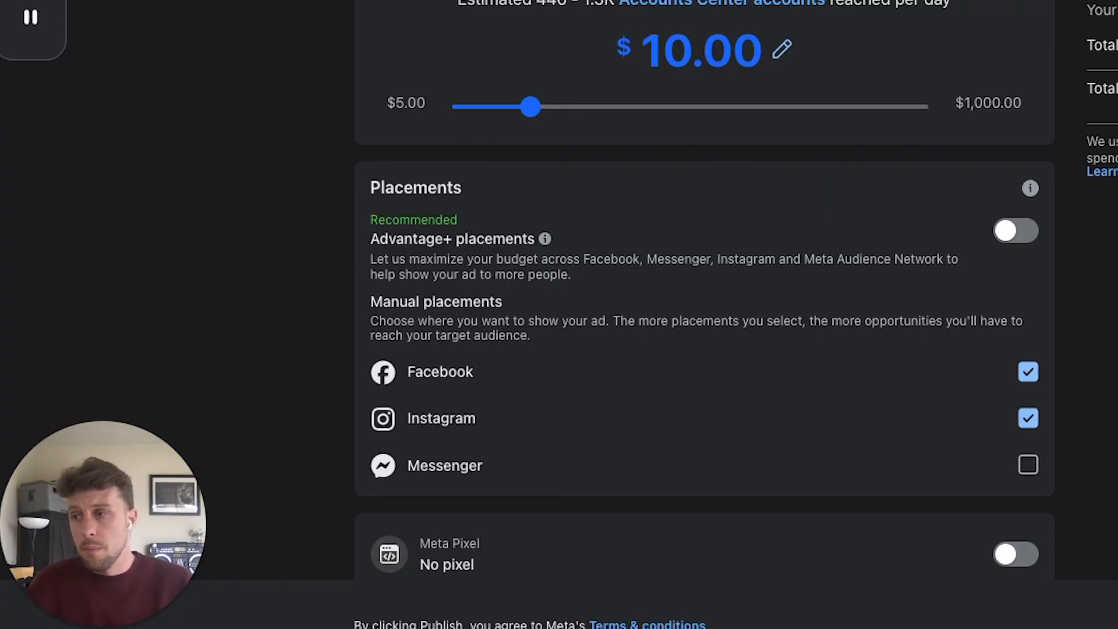
{"action": "scroll", "coordinate": [866, 461], "scroll_direction": "down", "scroll_amount": 3}
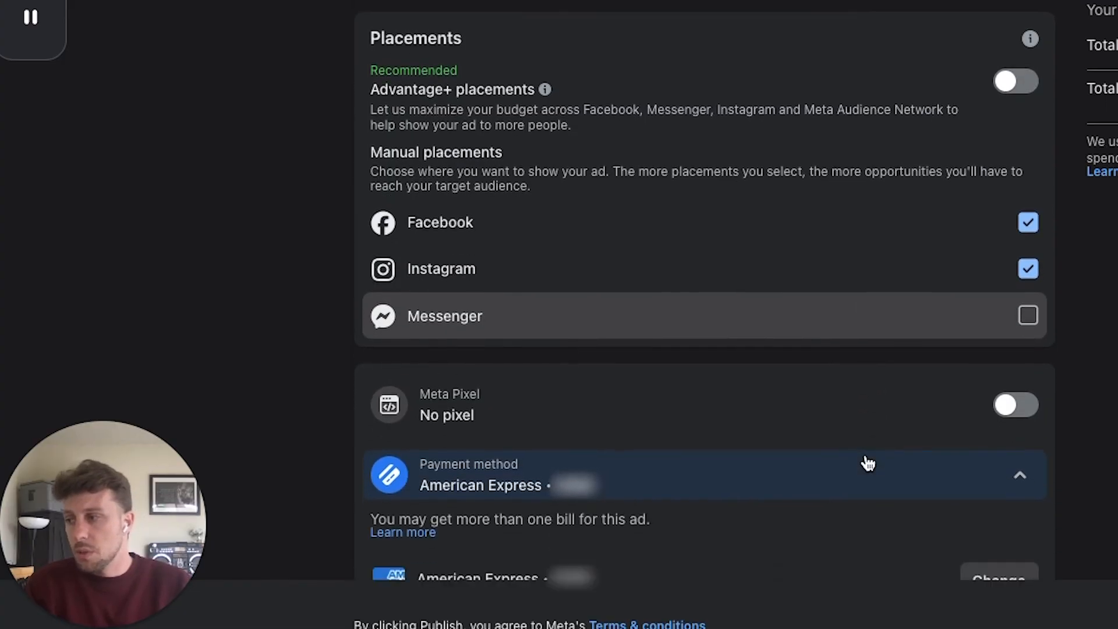
{"action": "scroll", "coordinate": [954, 406], "scroll_direction": "up", "scroll_amount": 1}
{"action": "scroll", "coordinate": [954, 406], "scroll_direction": "down", "scroll_amount": 1}
{"action": "scroll", "coordinate": [954, 405], "scroll_direction": "up", "scroll_amount": 1}
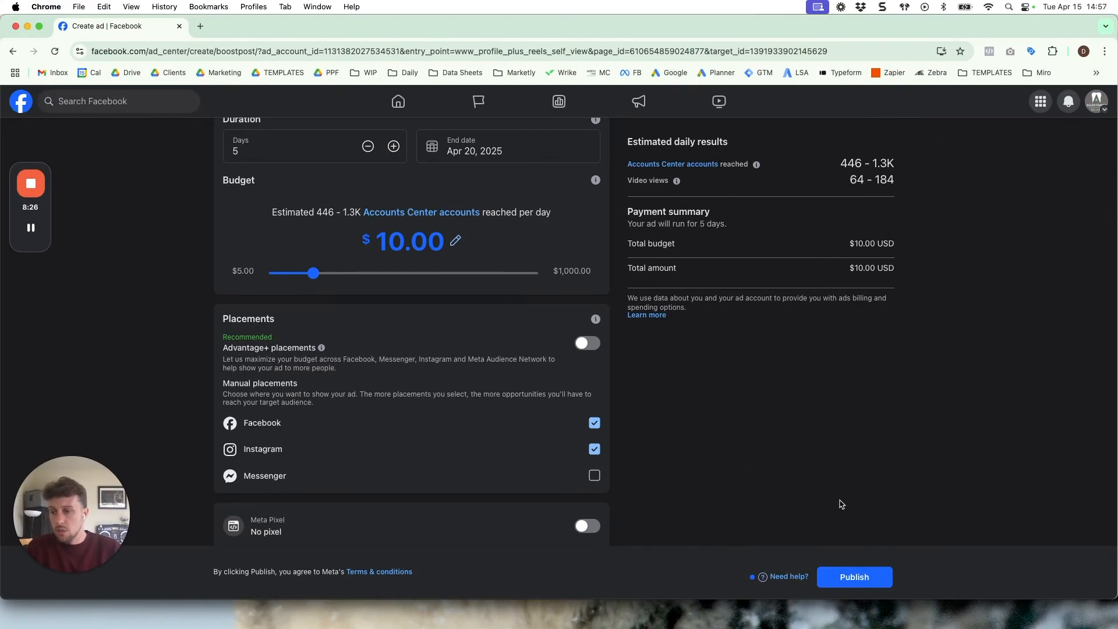
{"action": "left_click", "coordinate": [846, 579]}
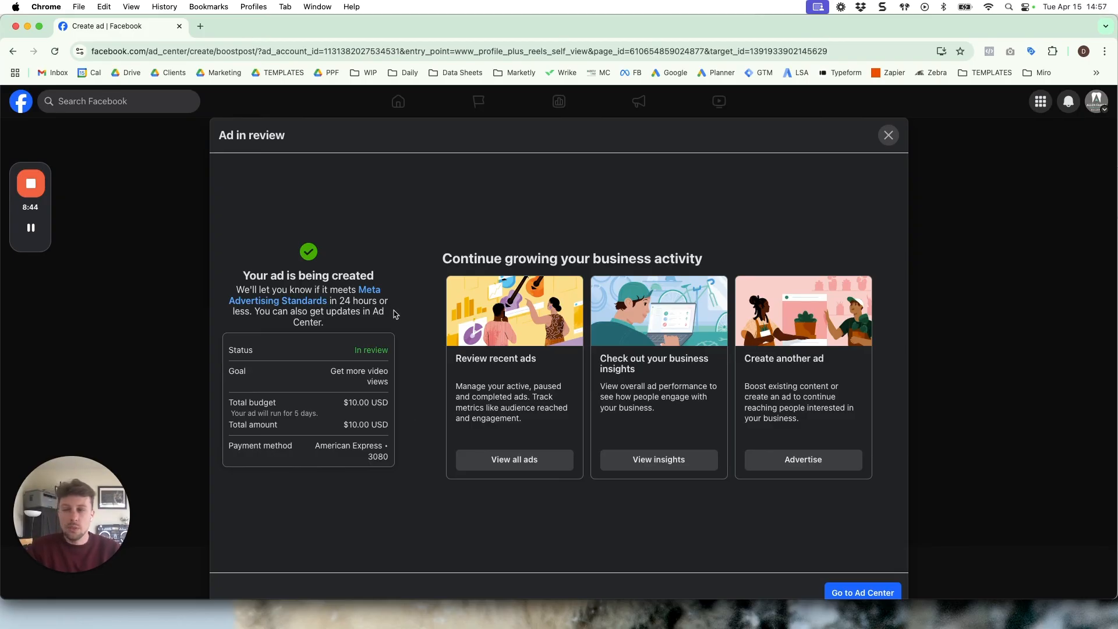
{"action": "scroll", "coordinate": [396, 314], "scroll_direction": "down", "scroll_amount": 1}
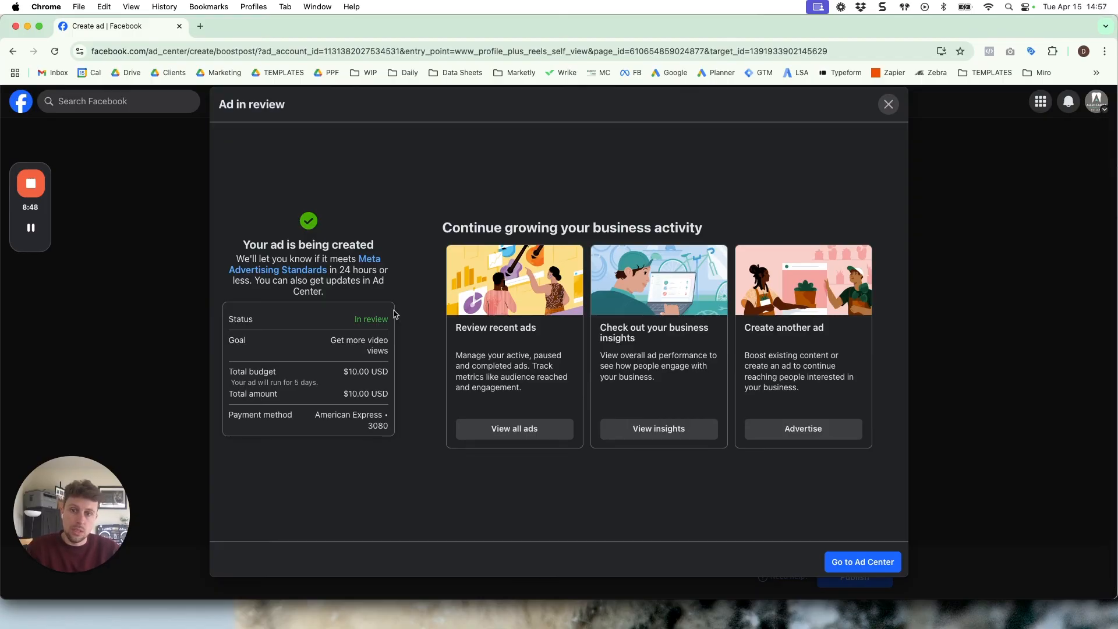
{"action": "left_click", "coordinate": [852, 562]}
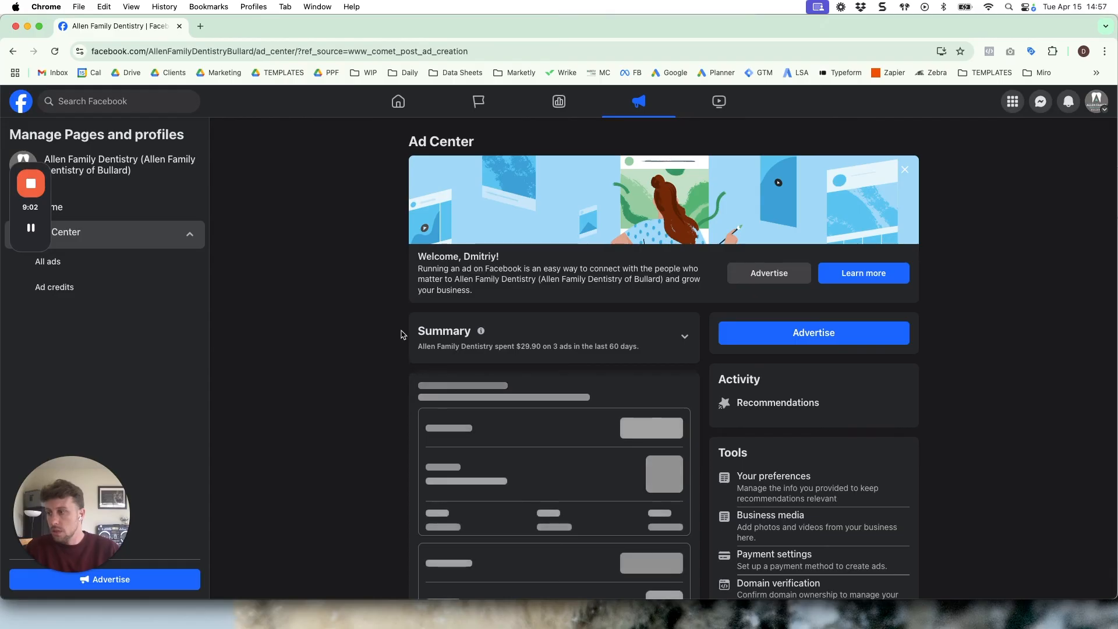
Examine the recent ads in the Ad Center, including the boosted reel's status and the completed video views ad's results
{"action": "left_click_drag", "start_coordinate": [50, 229], "coordinate": [49, 395]}
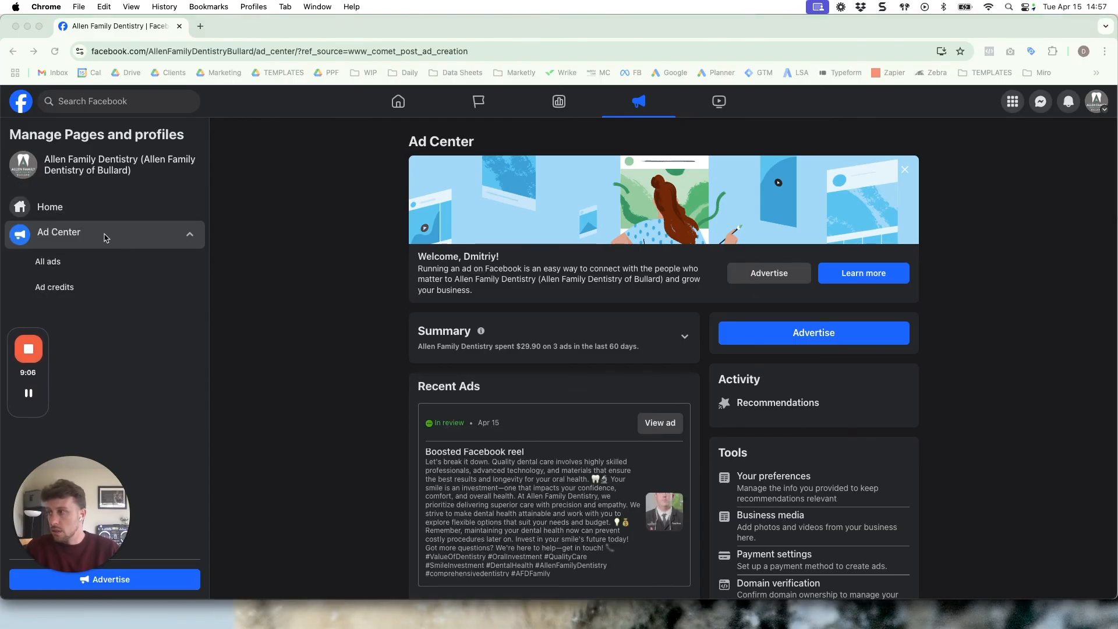
{"action": "scroll", "coordinate": [404, 342], "scroll_direction": "down", "scroll_amount": 4}
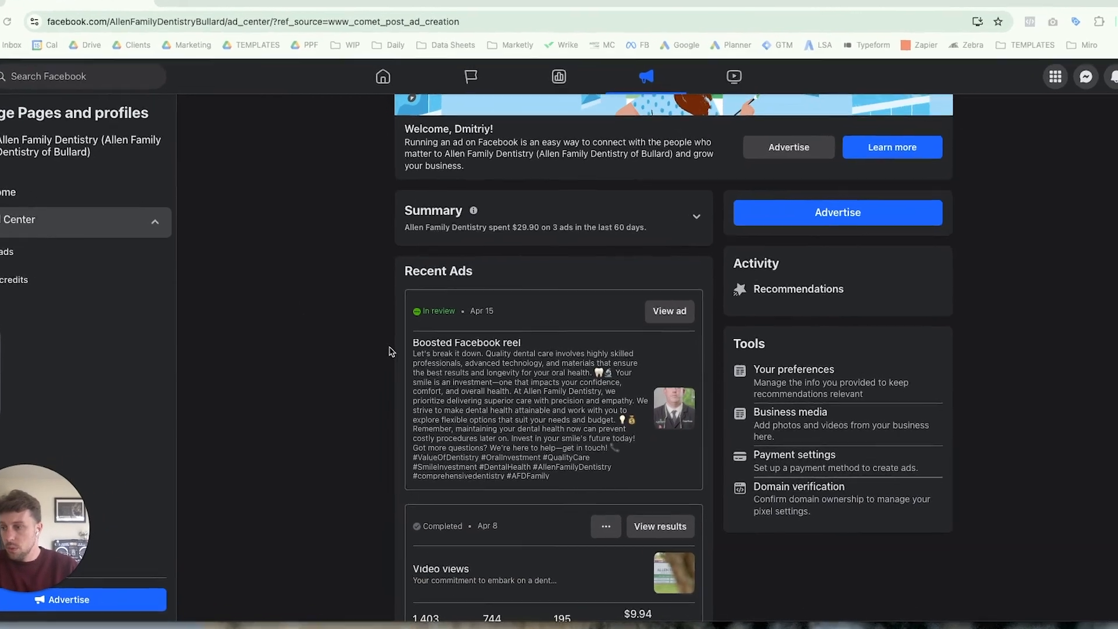
{"action": "scroll", "coordinate": [410, 358], "scroll_direction": "down", "scroll_amount": 4}
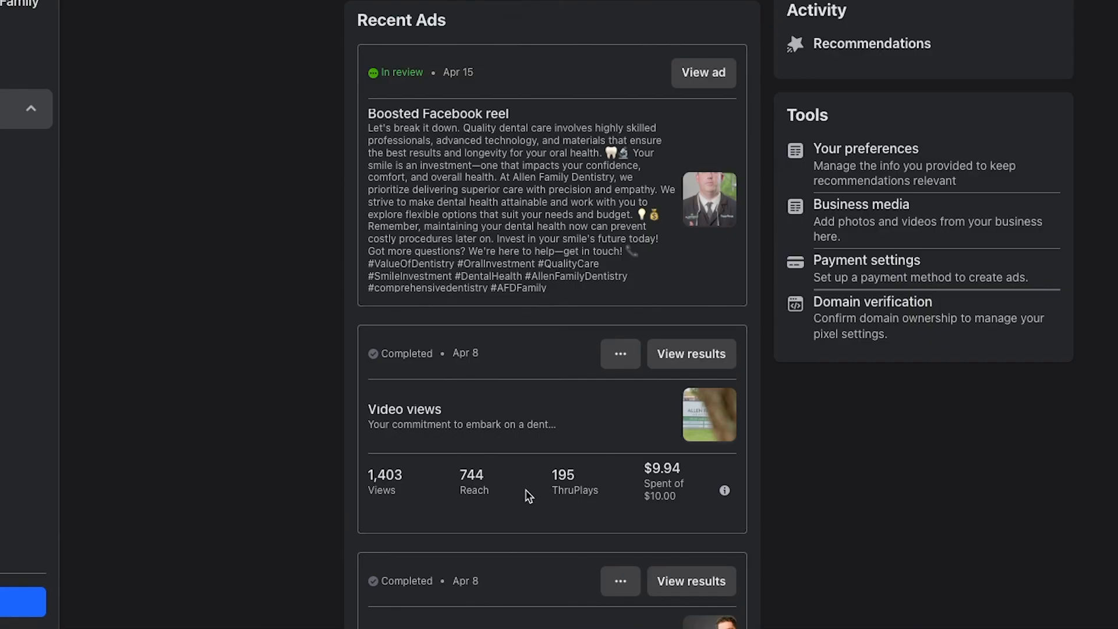
{"action": "scroll", "coordinate": [229, 442], "scroll_direction": "up", "scroll_amount": 2}
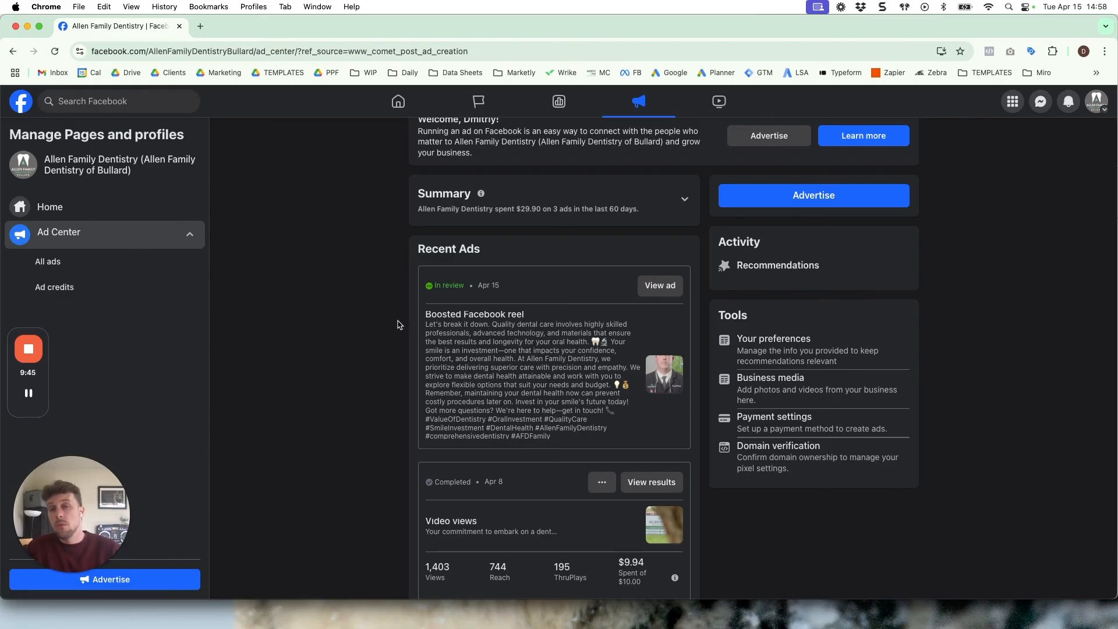
{"action": "scroll", "coordinate": [398, 325], "scroll_direction": "up", "scroll_amount": 2}
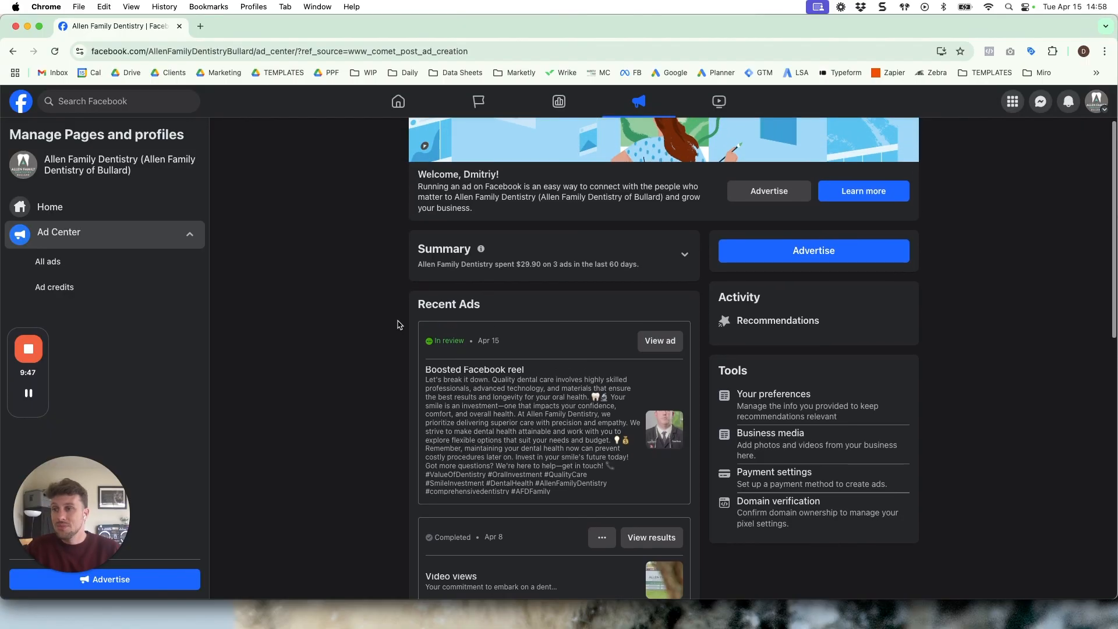
{"action": "scroll", "coordinate": [397, 325], "scroll_direction": "up", "scroll_amount": 3}
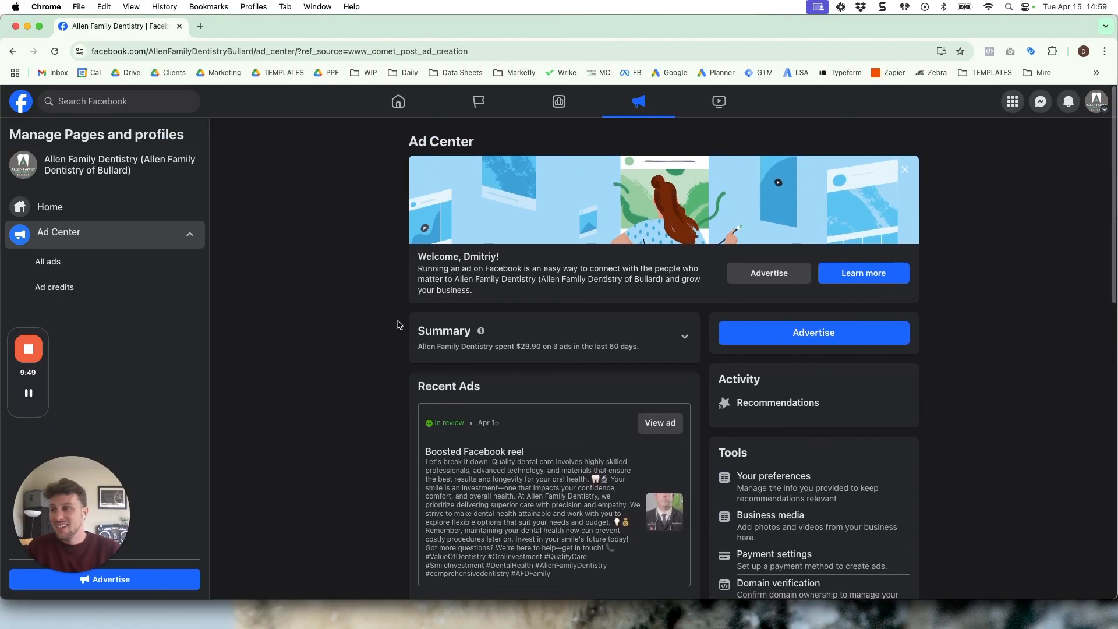